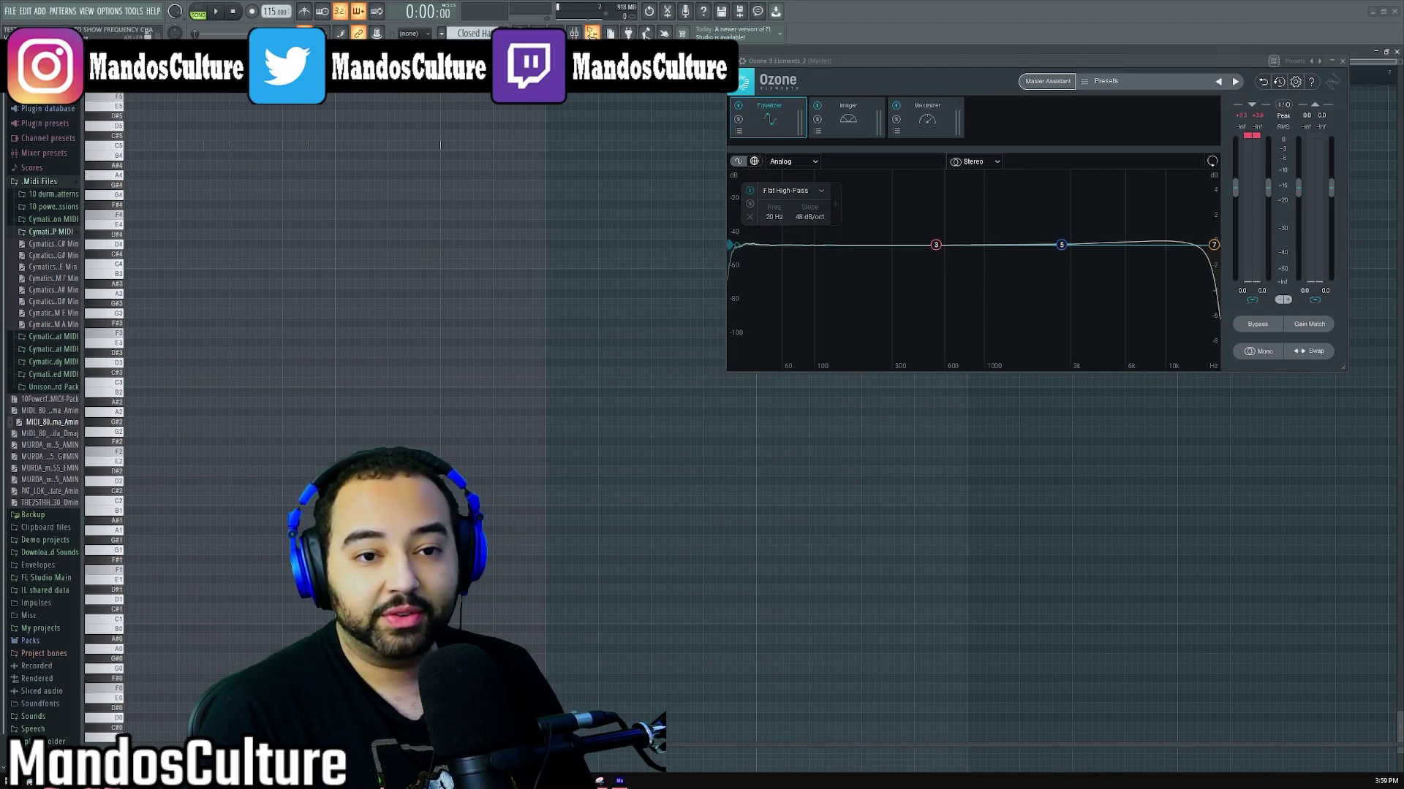
- Show the mixer and channel rack, and start playing the song
key(F9)
key(F6)
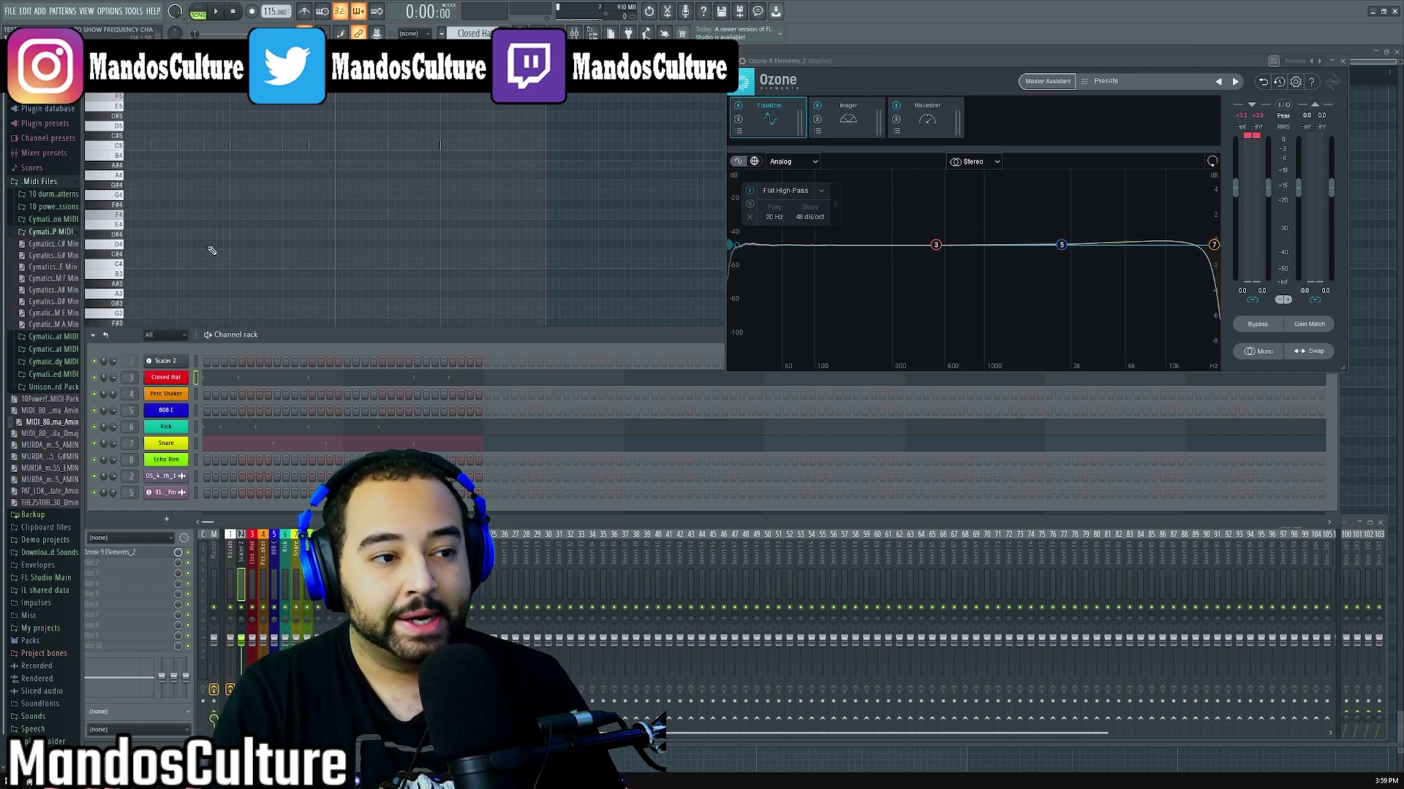
click(218, 11)
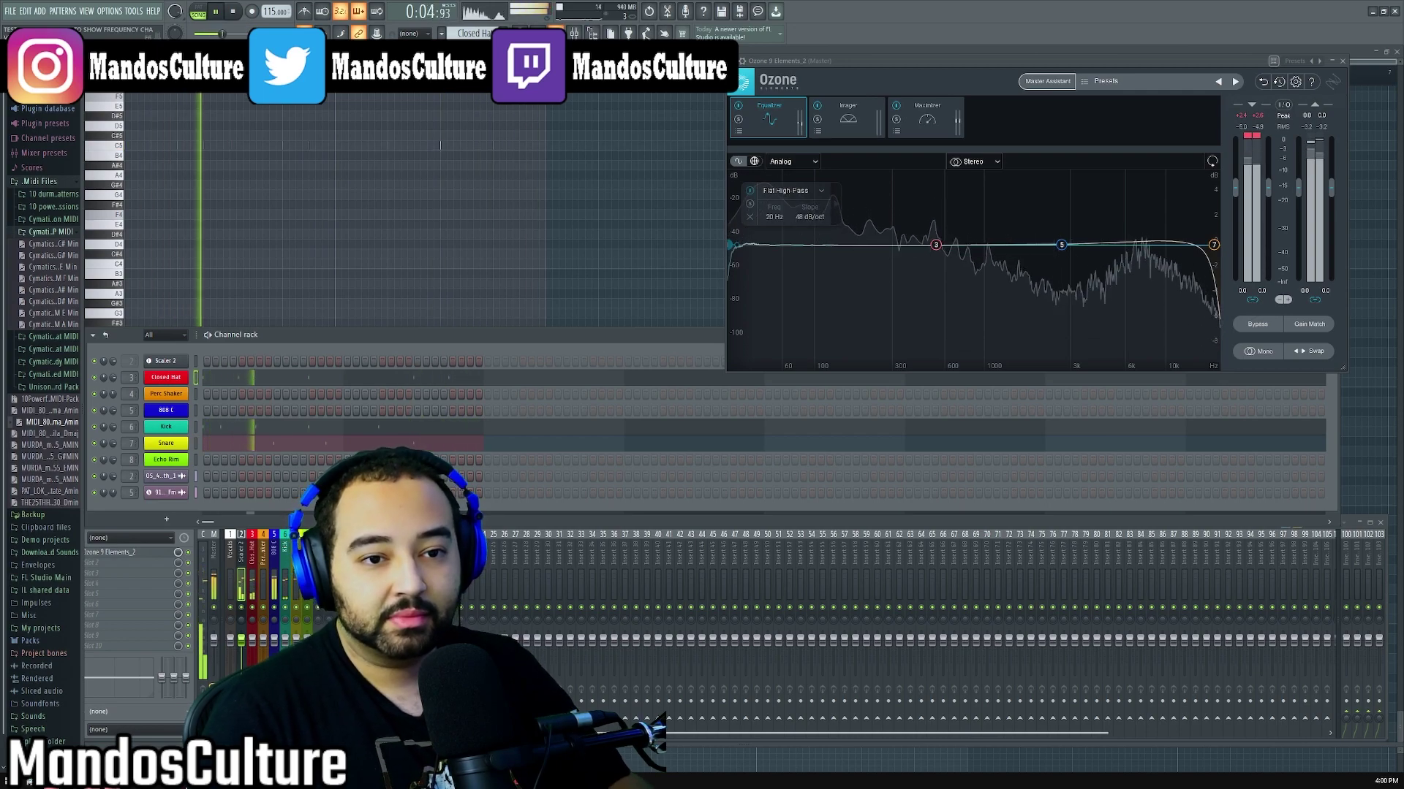
- Show only the playlist with its tracks enlarged vertically while the song plays, and stop playback
click(573, 33)
key(F9)
key(F6)
key(F6)
key(F5)
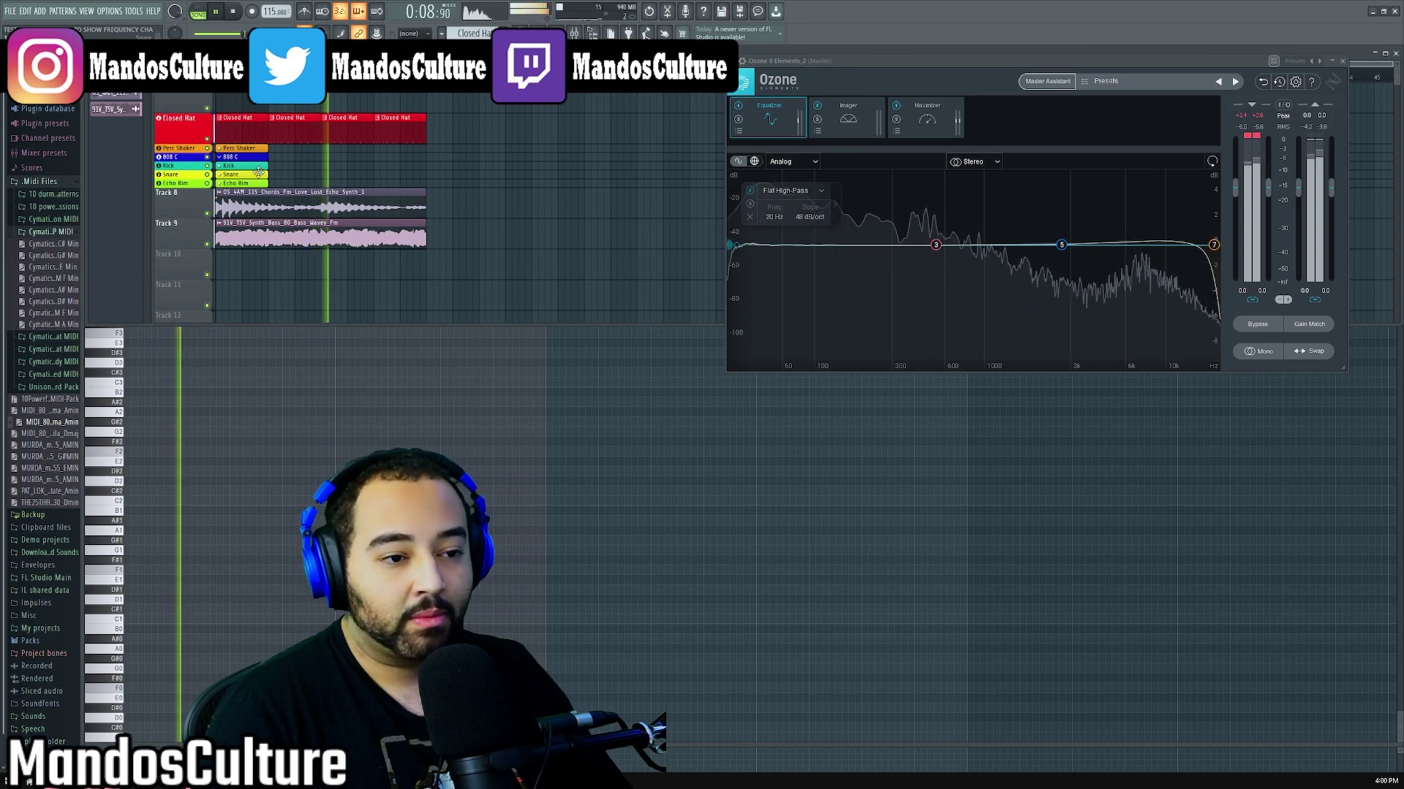
key(F7)
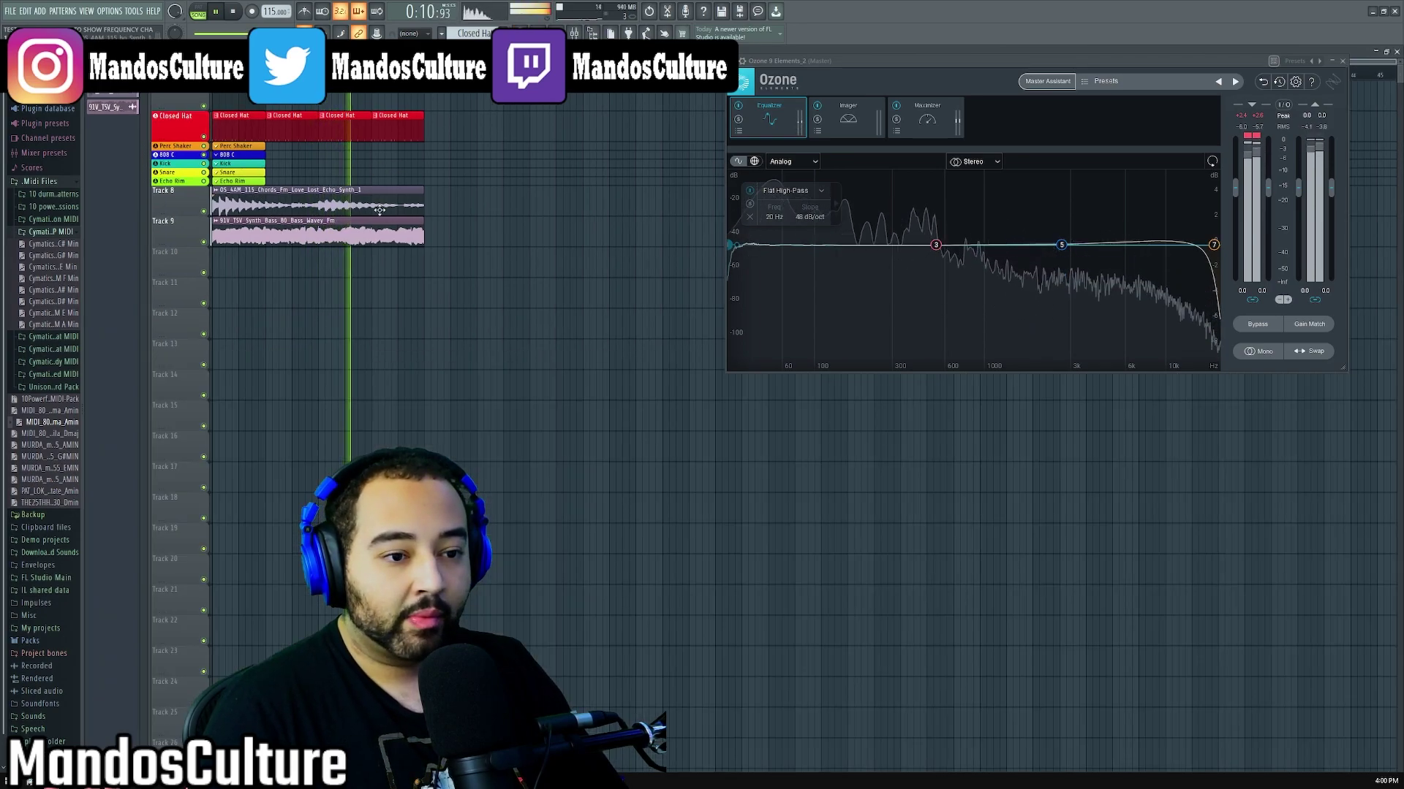
scroll(497, 202, up, 5)
scroll(497, 203, up, 3)
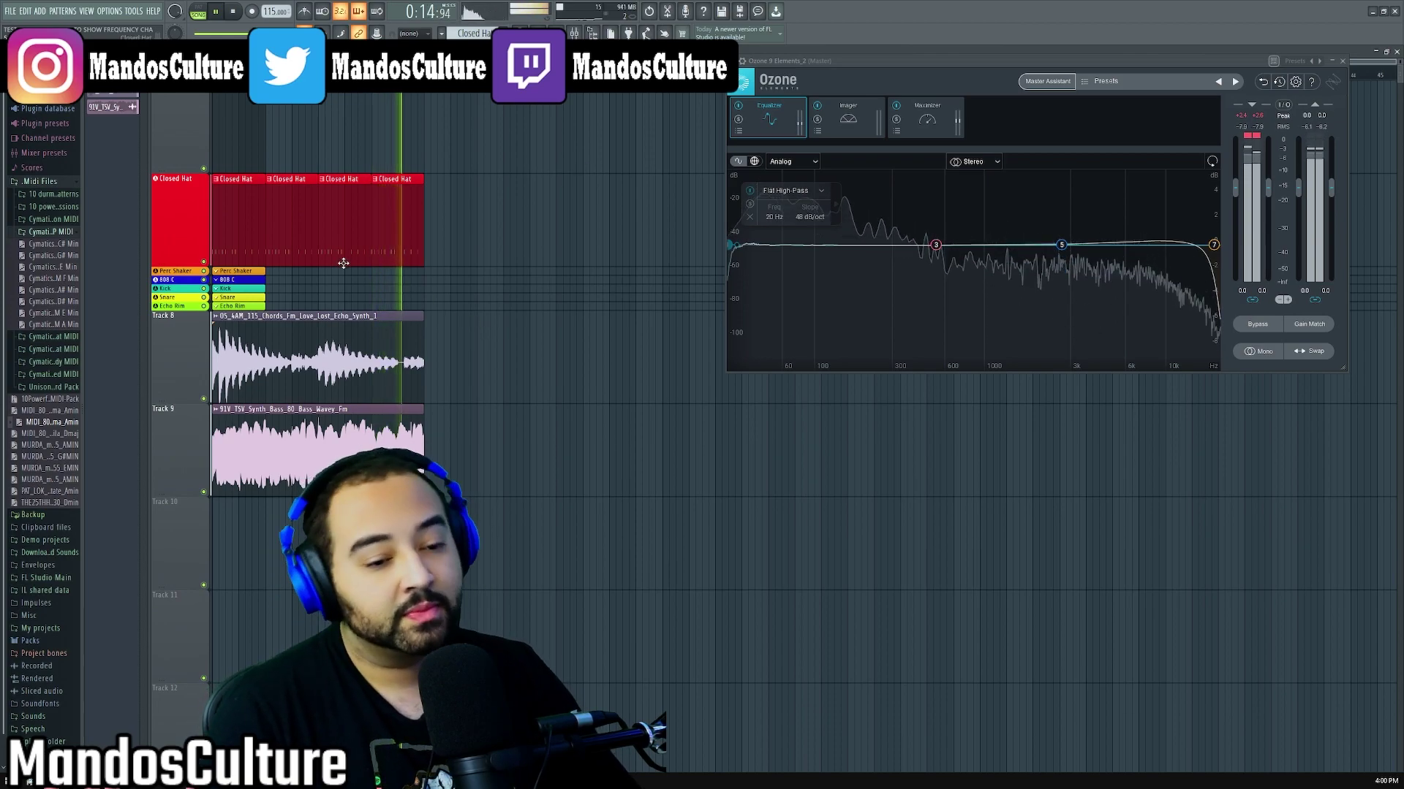
key(space)
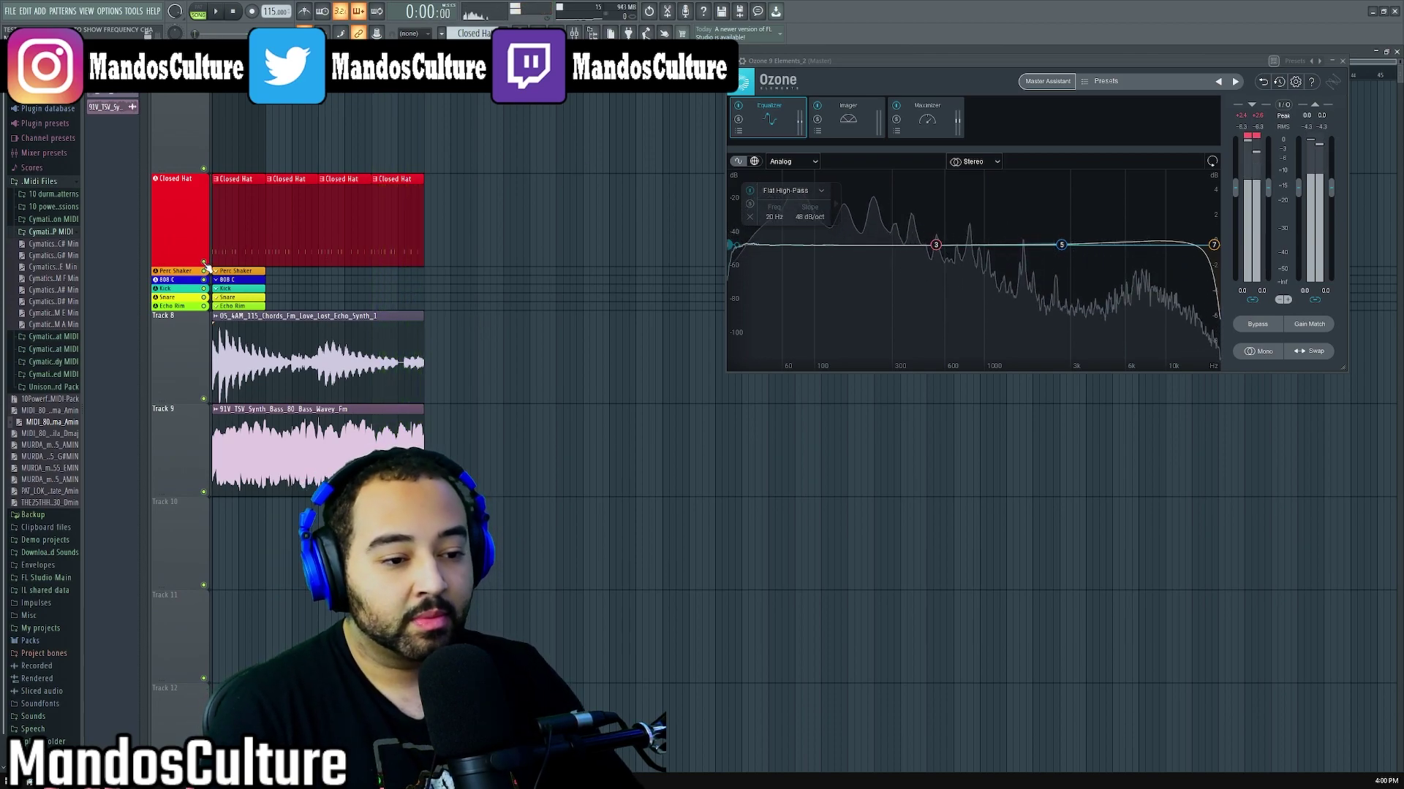
- Solo the Closed Hat, the Track 8 chords and the Track 9 bass in turn during playback to compare their frequency spectra
right_click(204, 261)
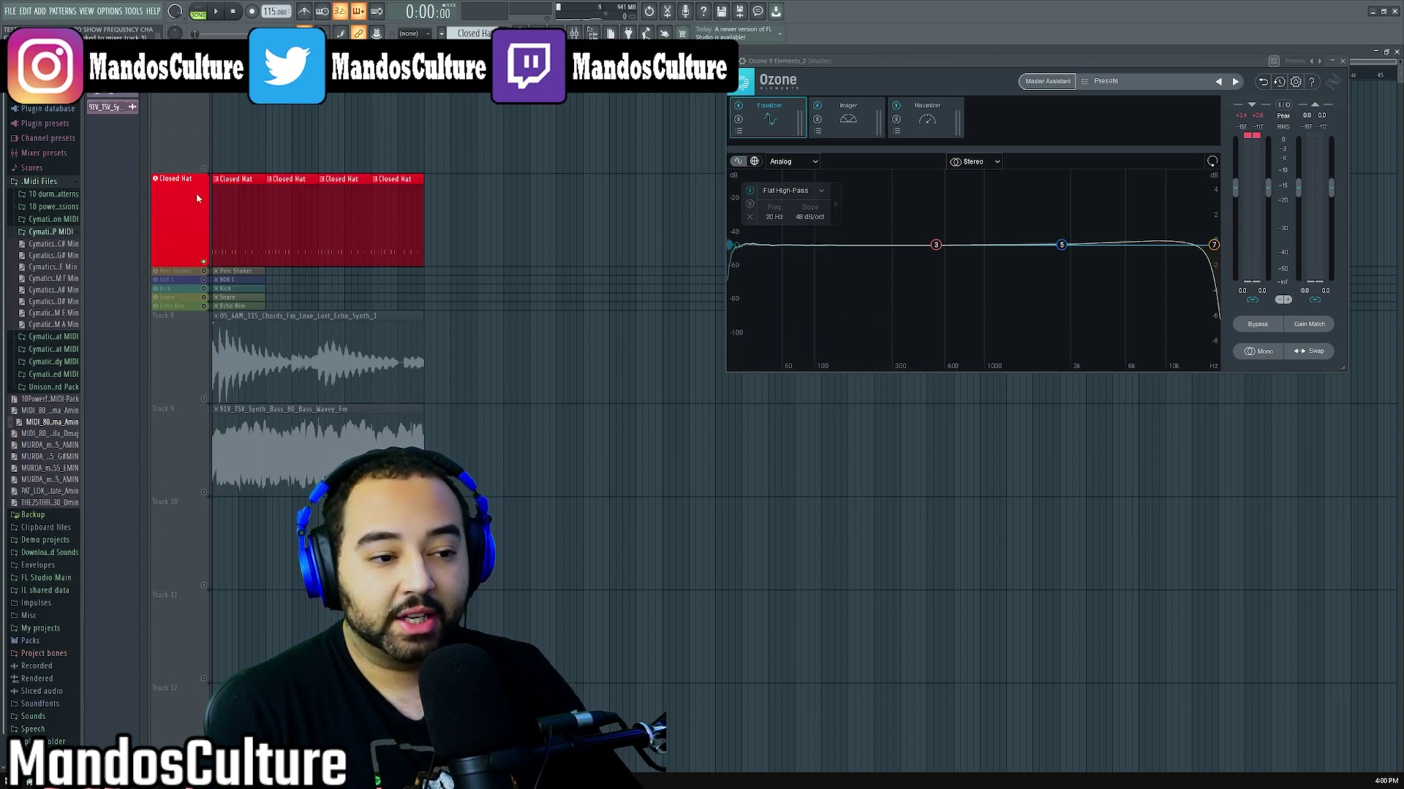
key(space)
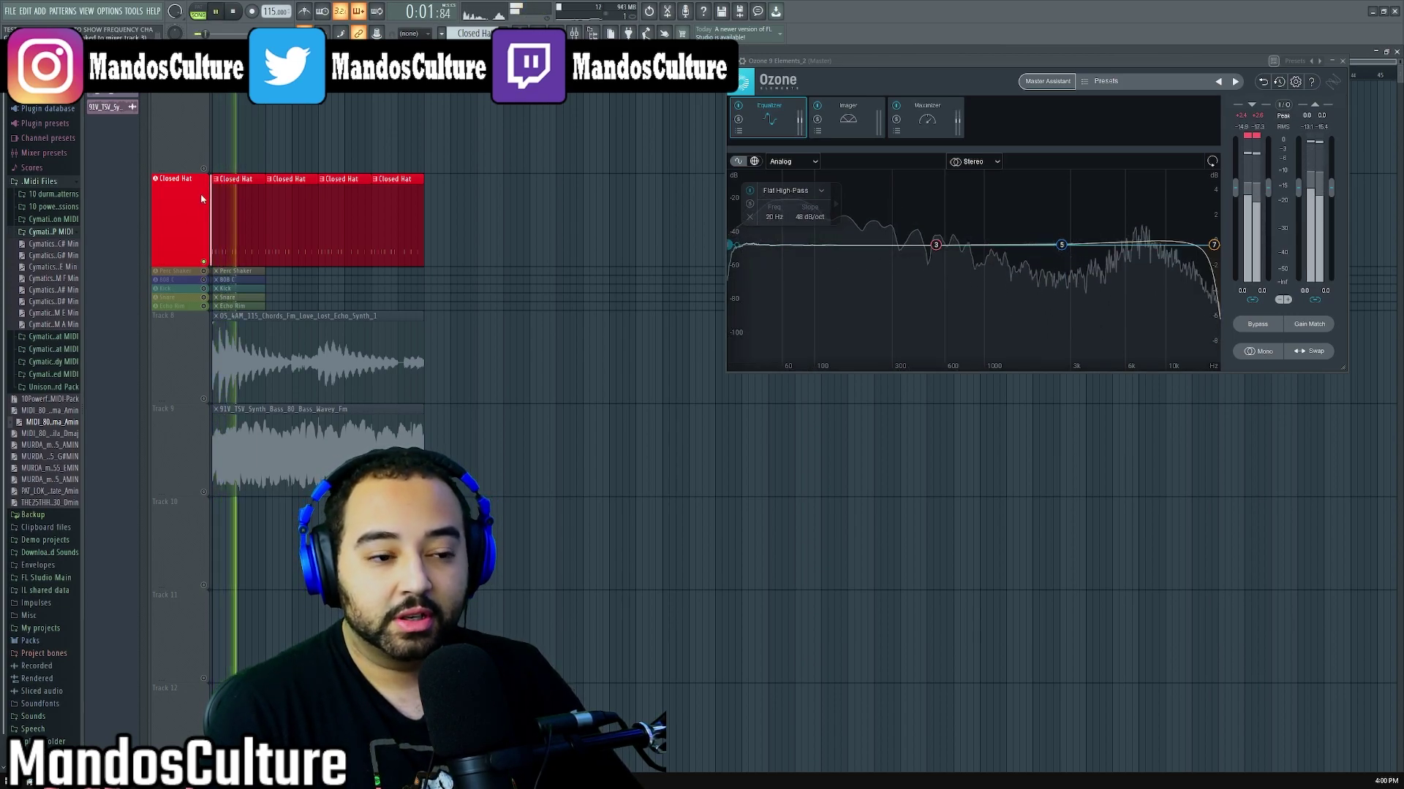
double_click(231, 250)
key(F6)
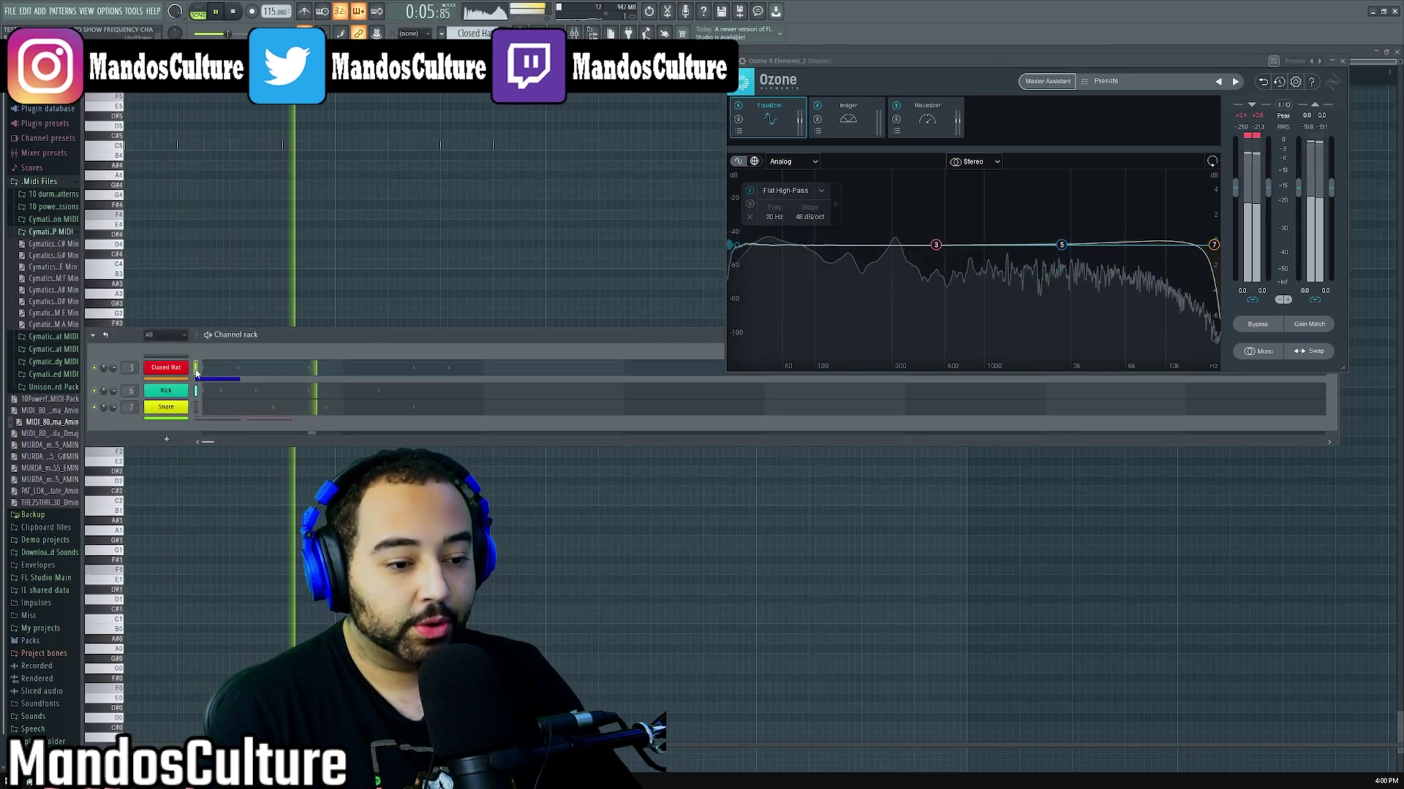
key(F5)
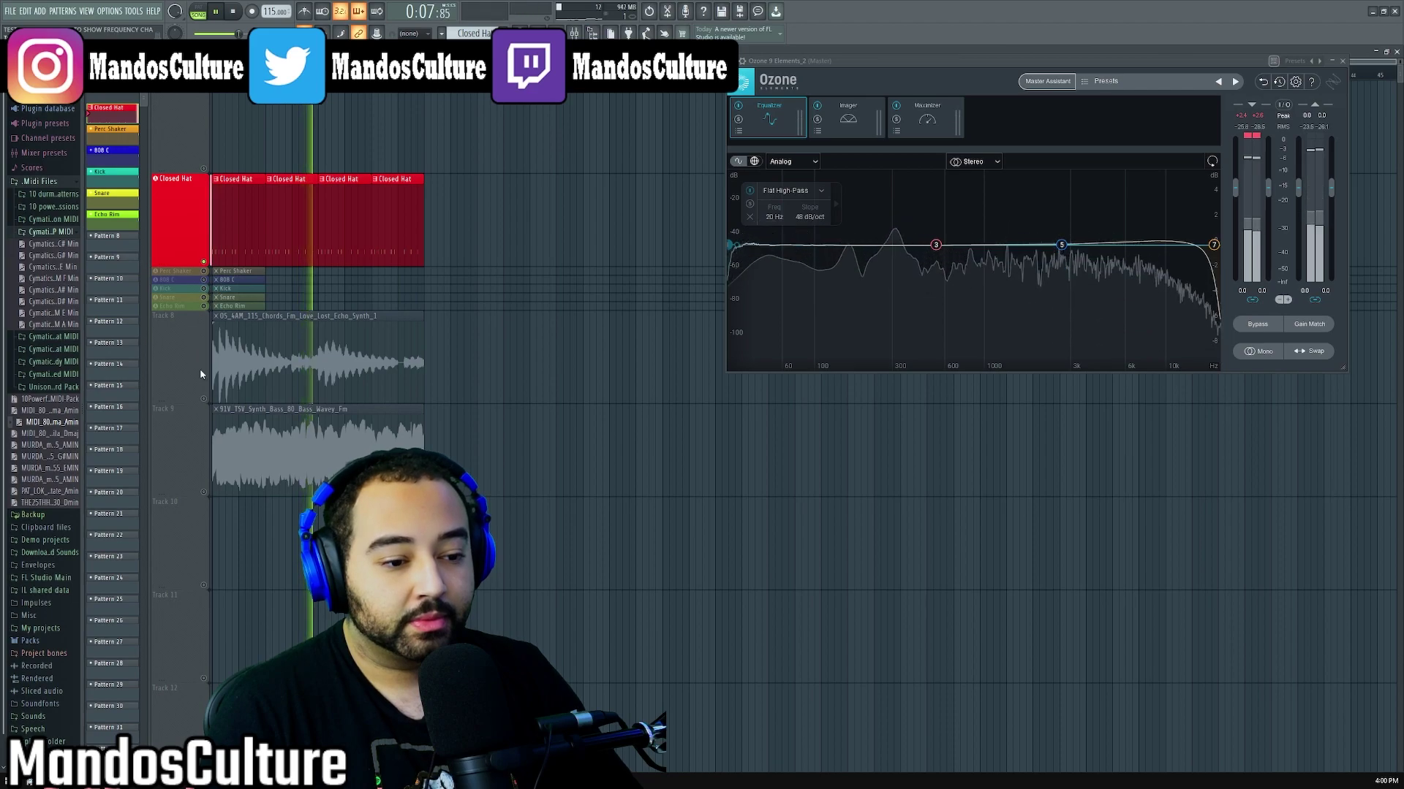
ctrl+click(202, 396)
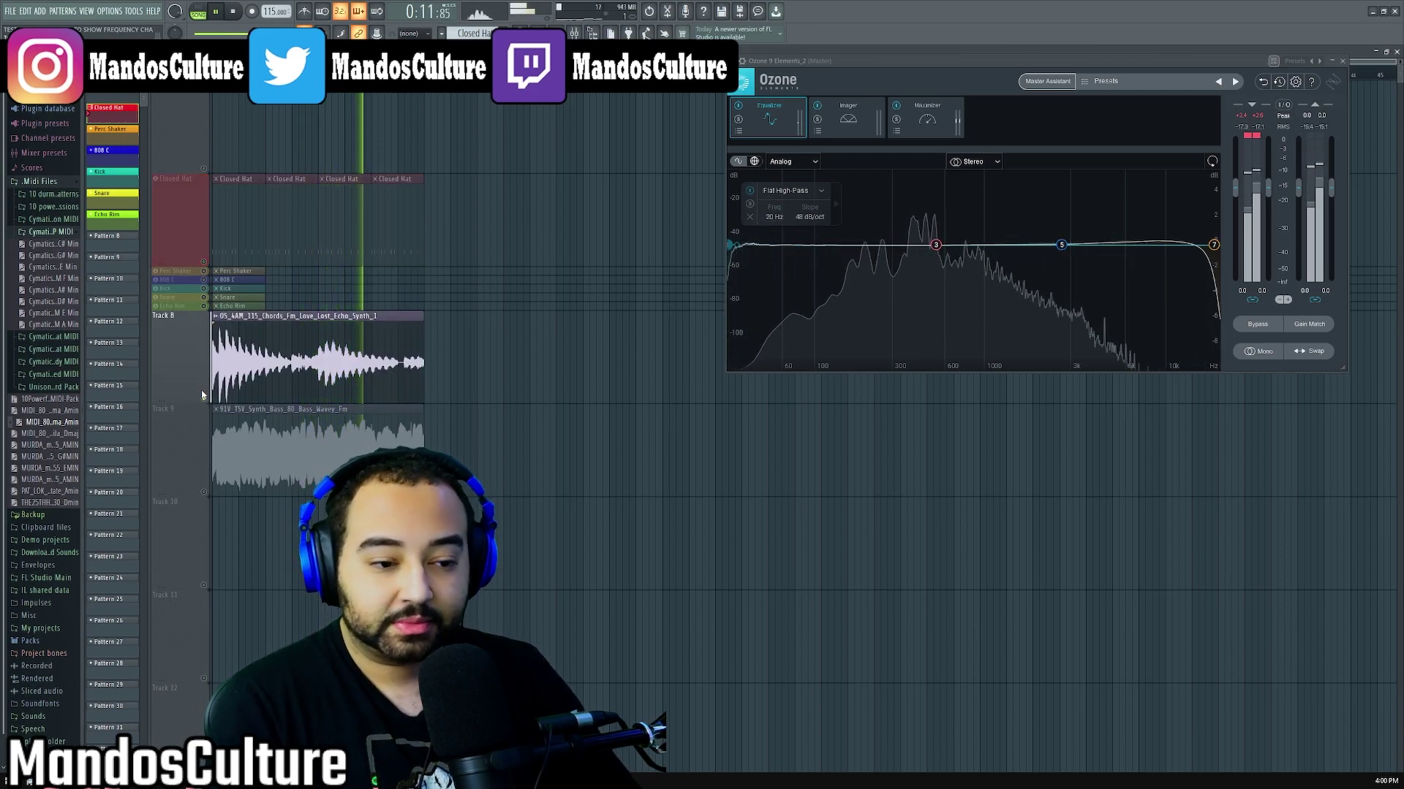
ctrl+click(206, 490)
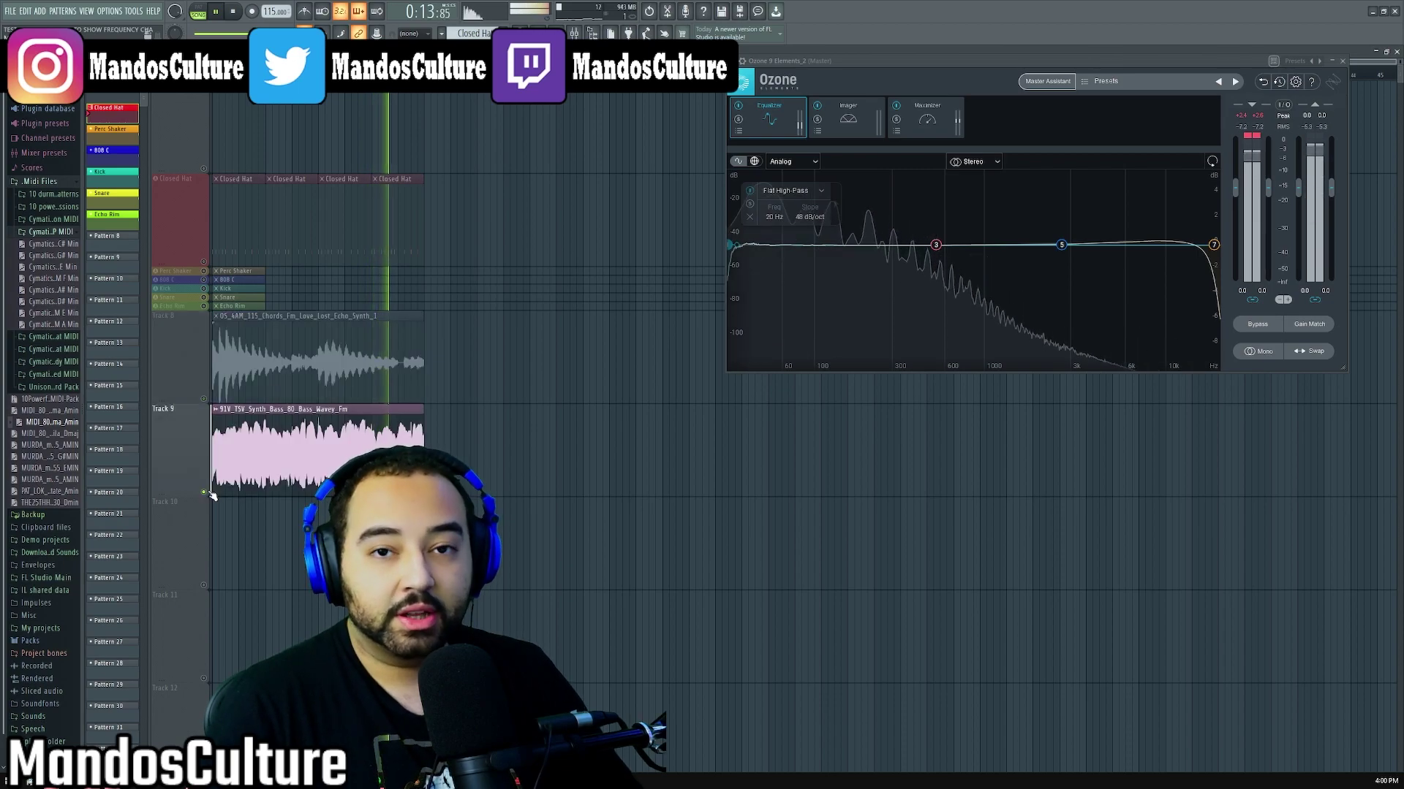
key(space)
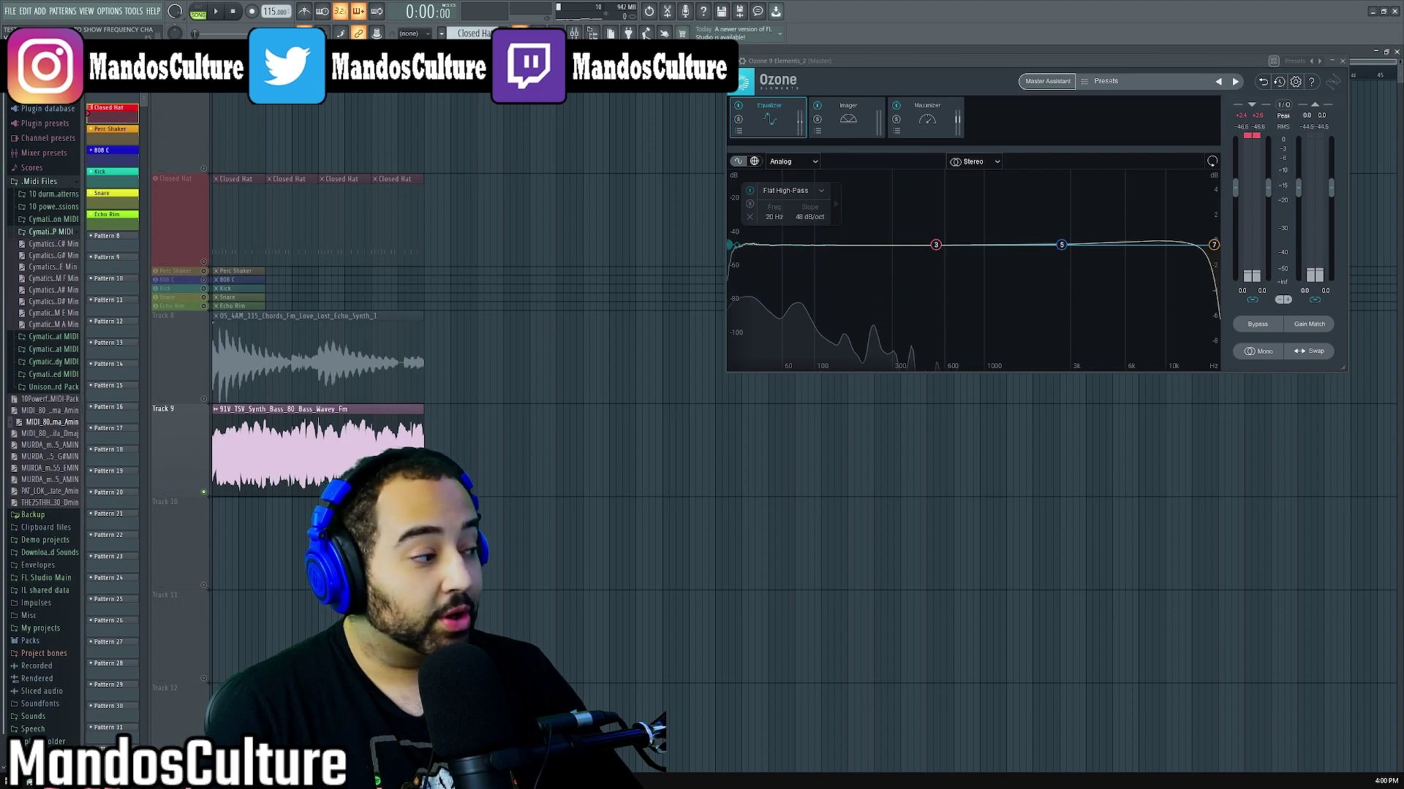
key(F7)
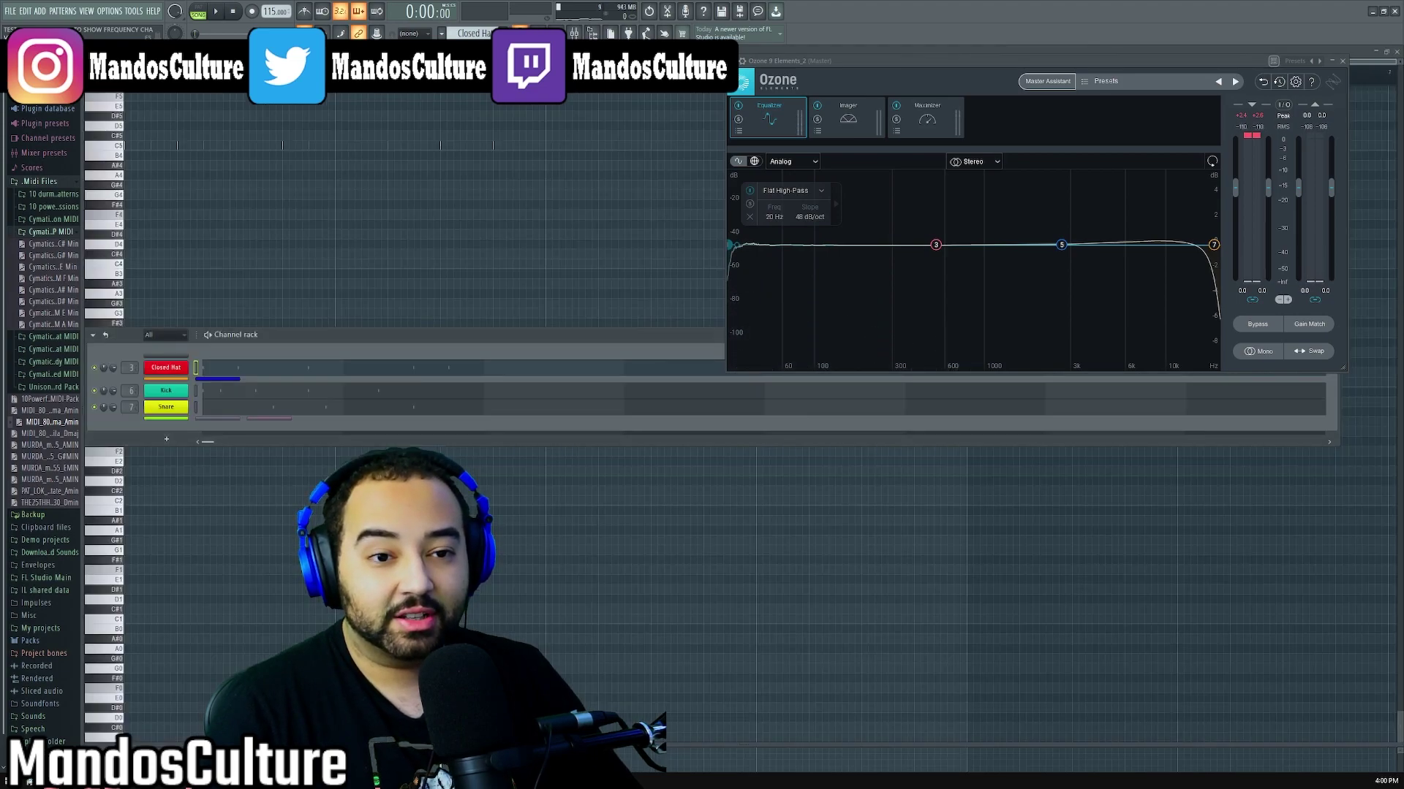
key(F6)
key(F6)
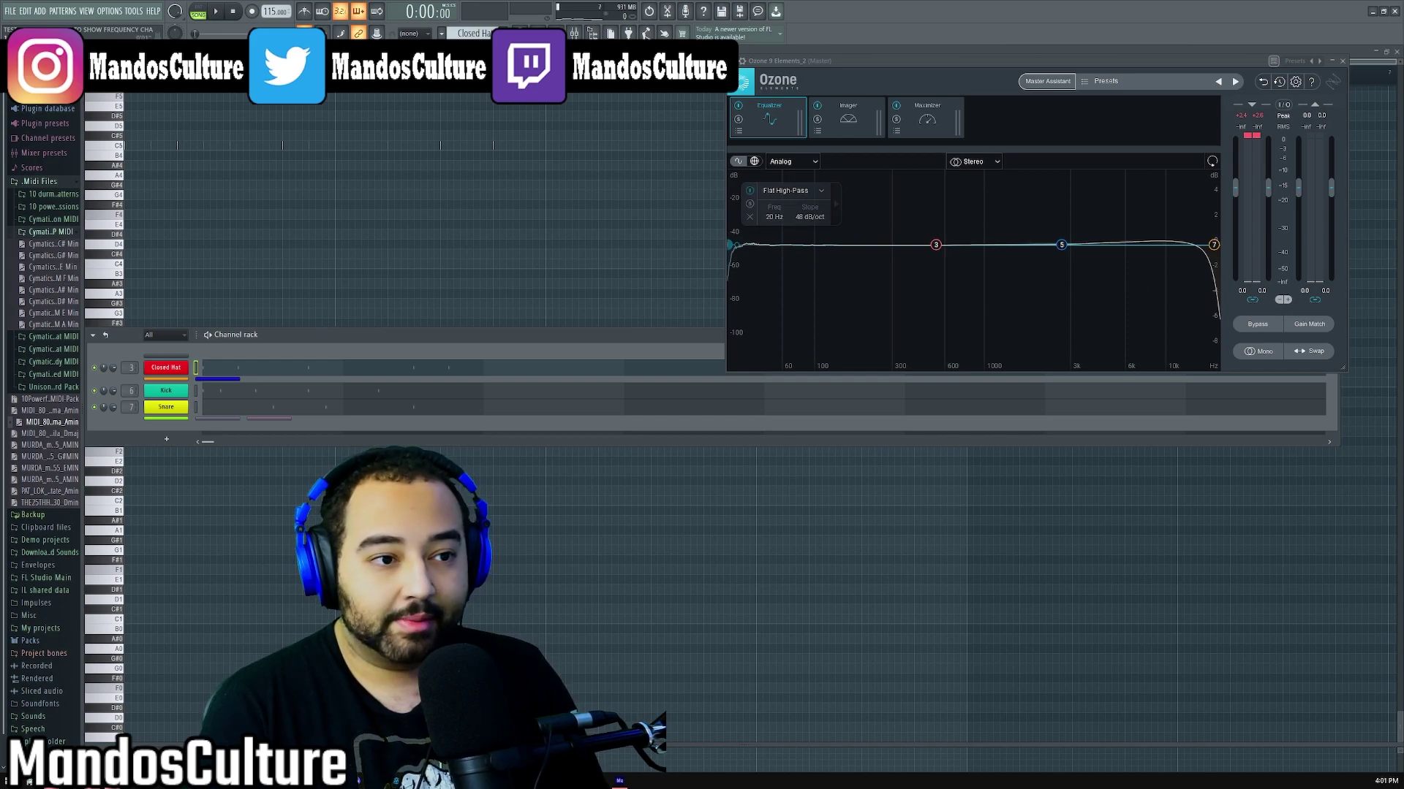
- Play the soloed bass, the Track 8 chords and the Closed Hat in turn to compare their low, mid and high frequencies
key(space)
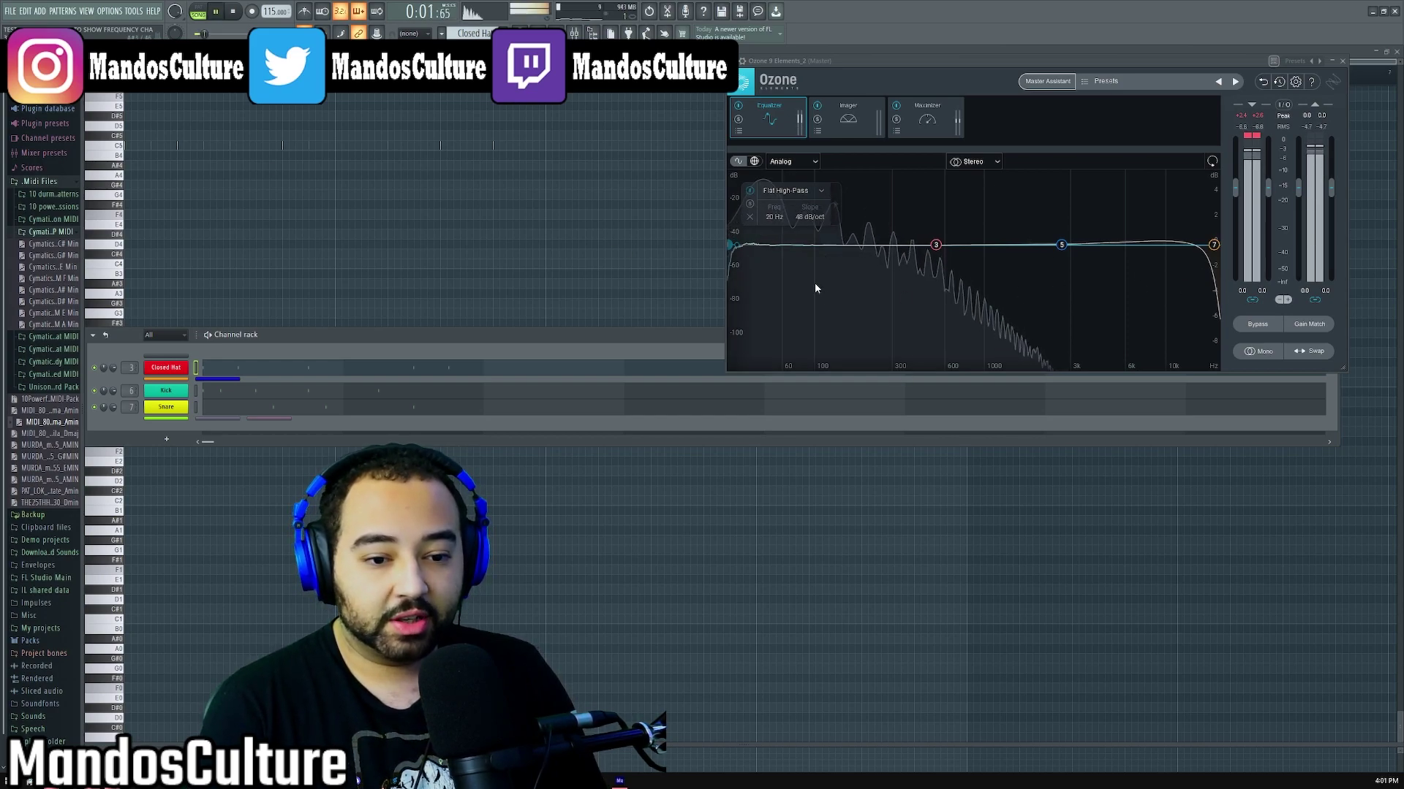
key(F5)
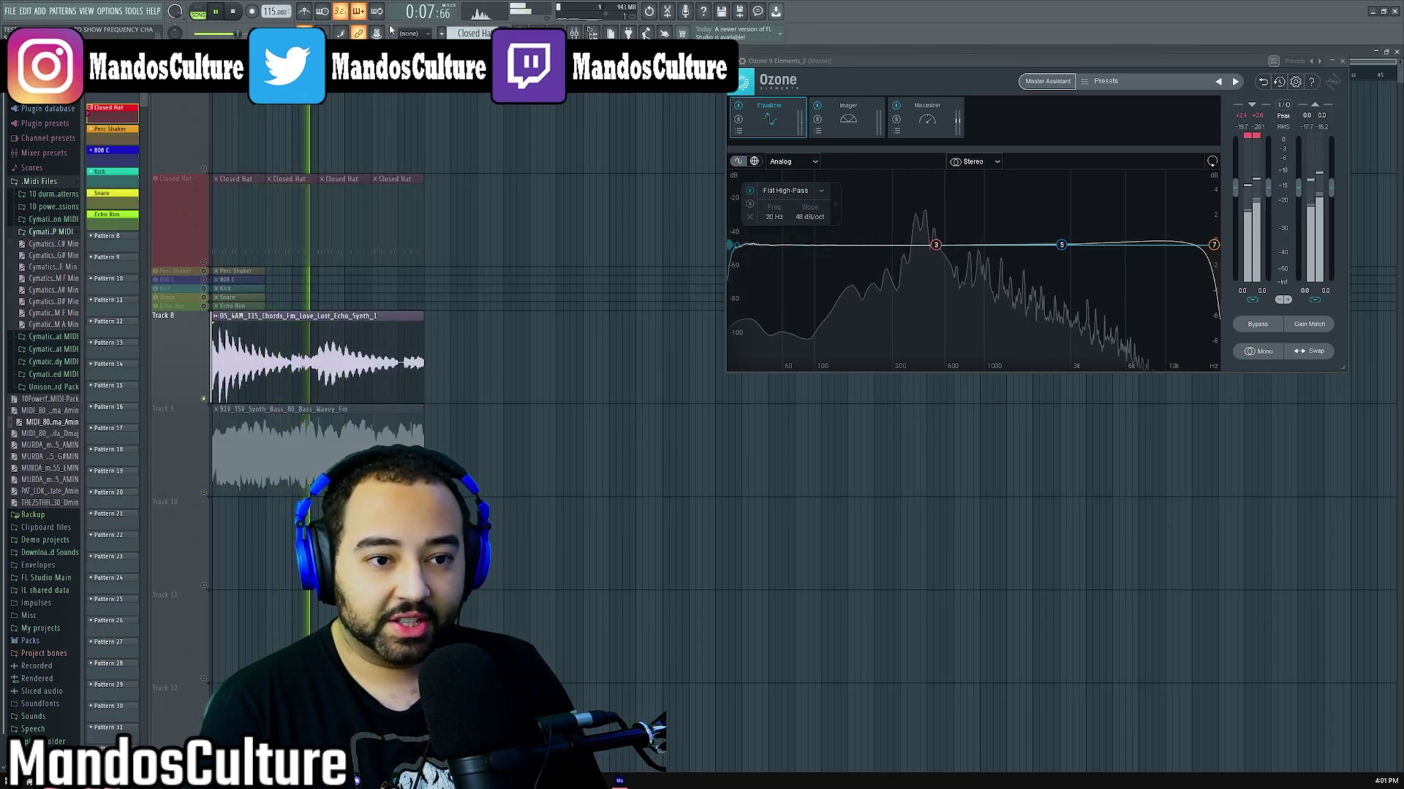
right_click(203, 395)
click(173, 327)
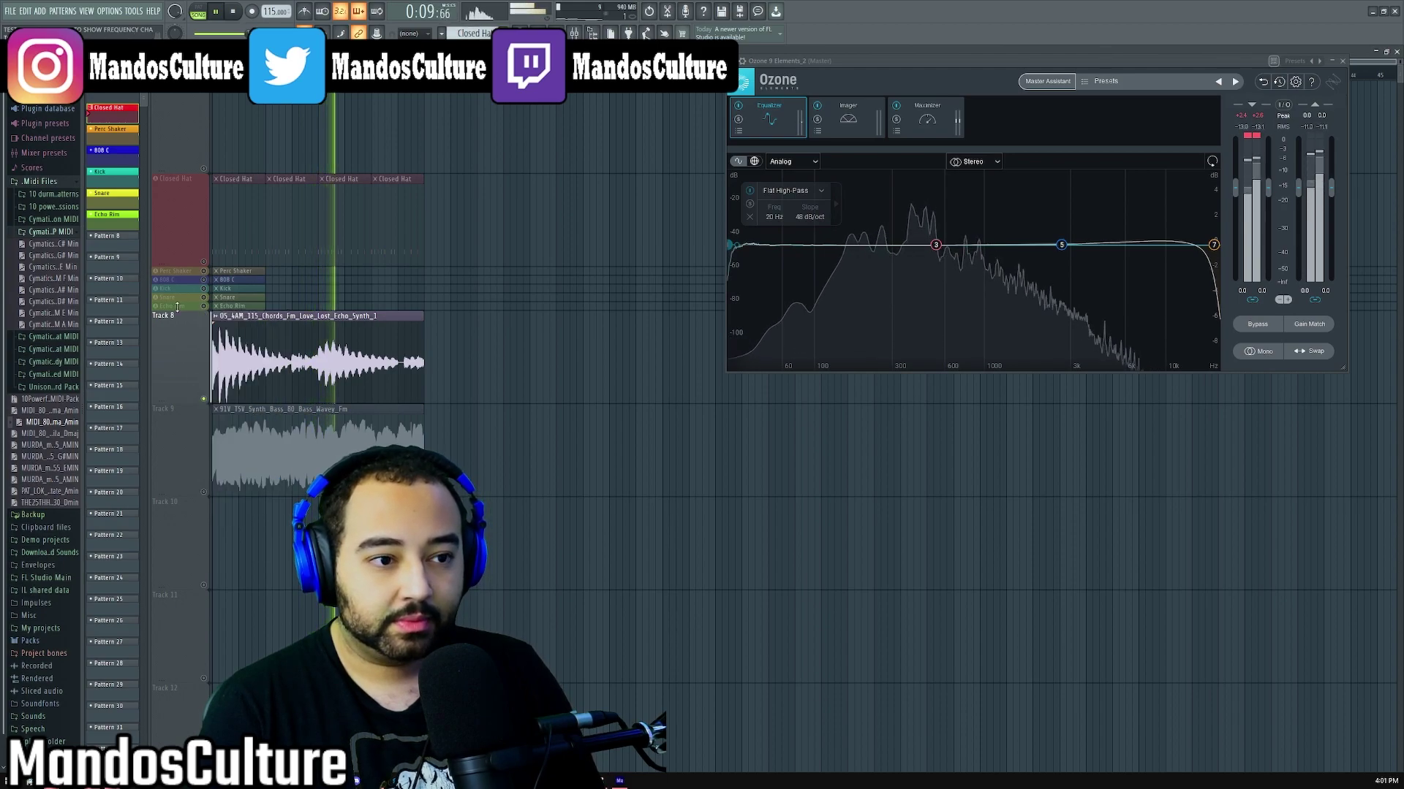
right_click(189, 256)
click(187, 255)
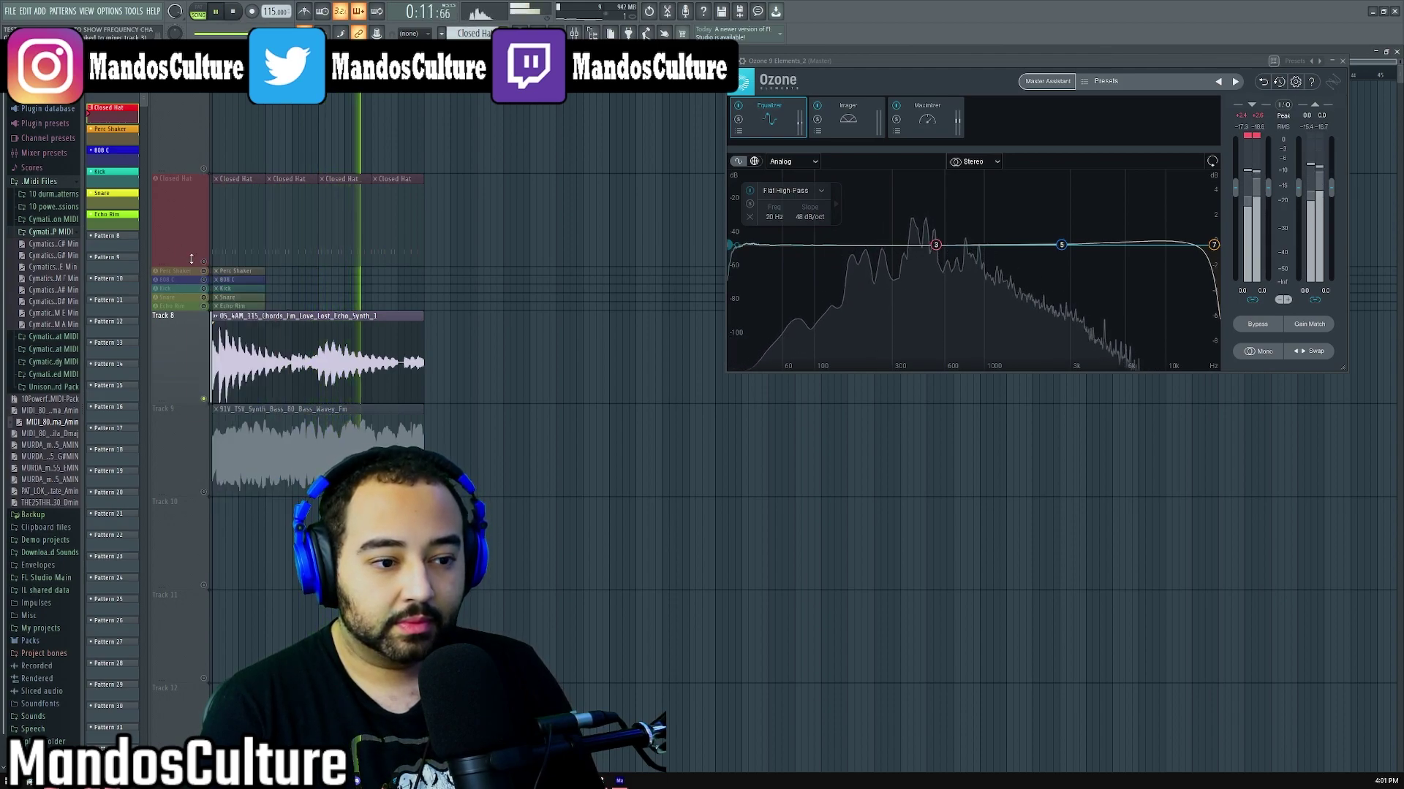
click(191, 258)
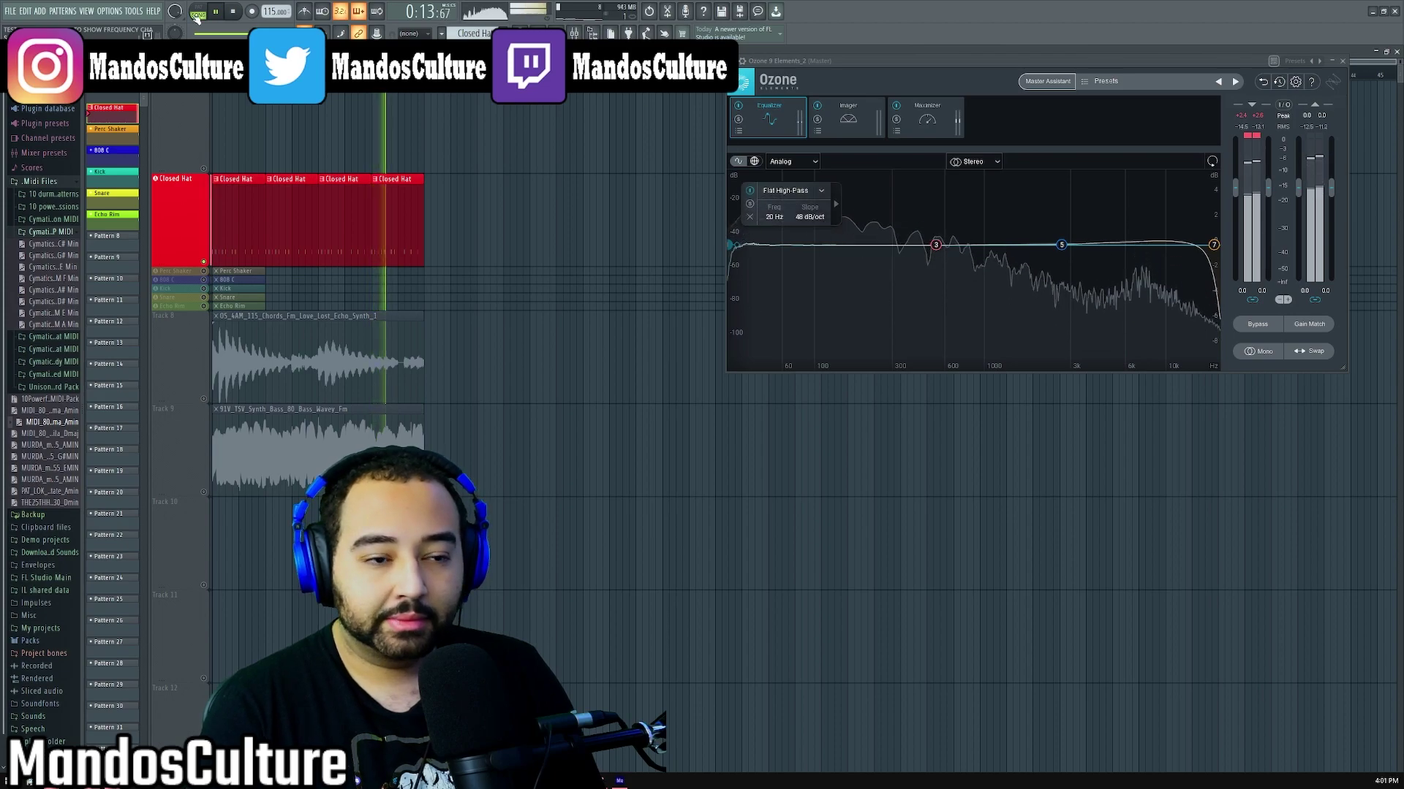
key(space)
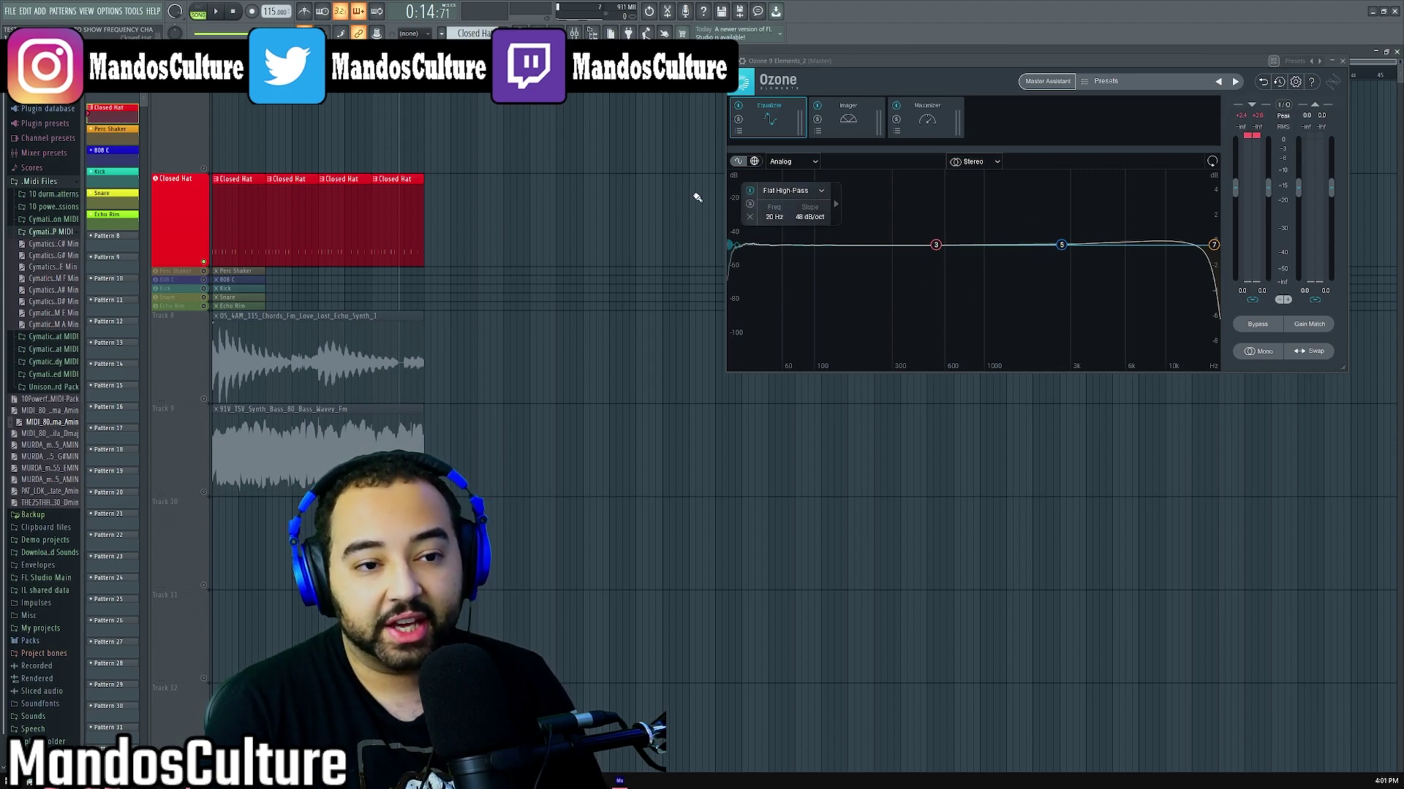
- Unsolo the Closed Hat so all tracks play, and move the equalizer's high-pass cutoff to about 25 Hz
click(217, 11)
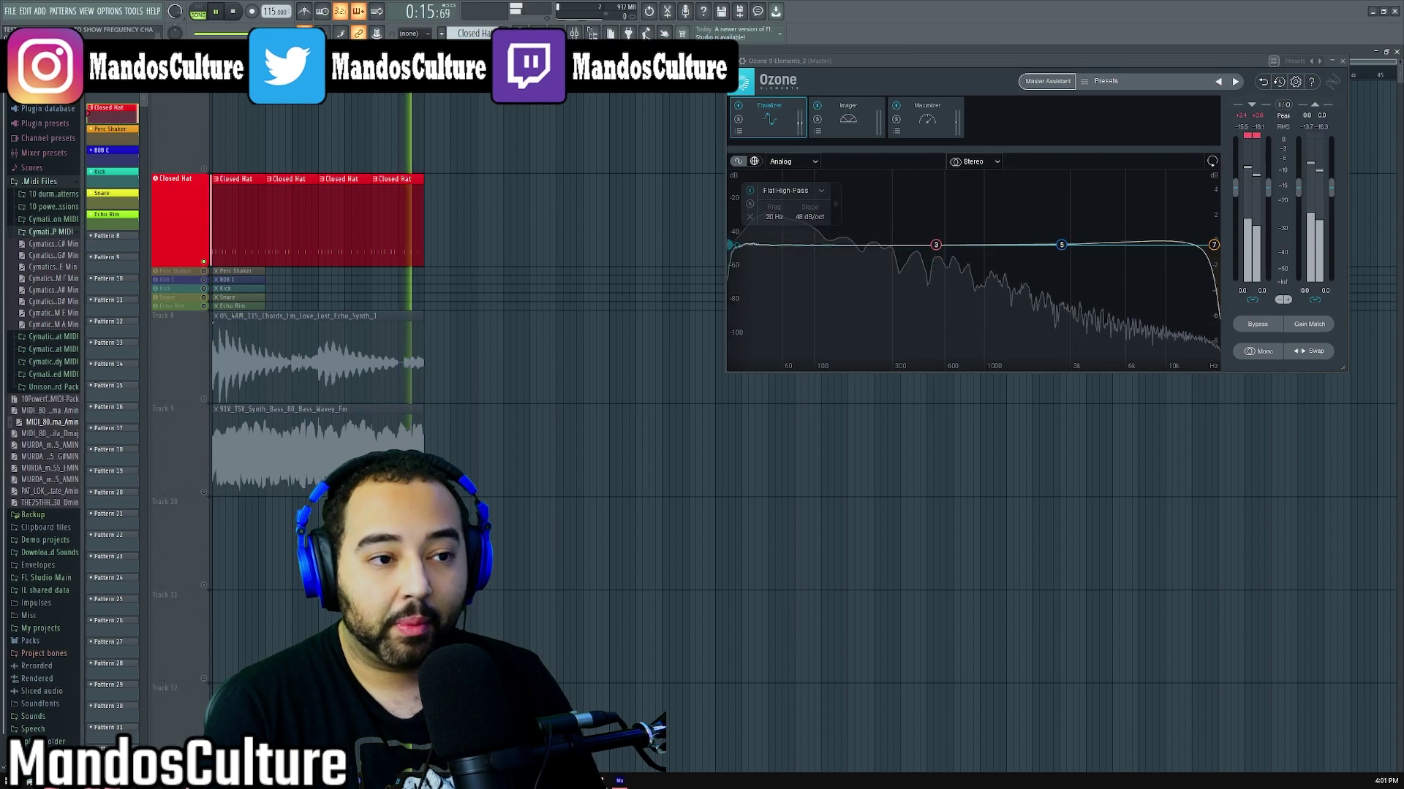
right_click(202, 260)
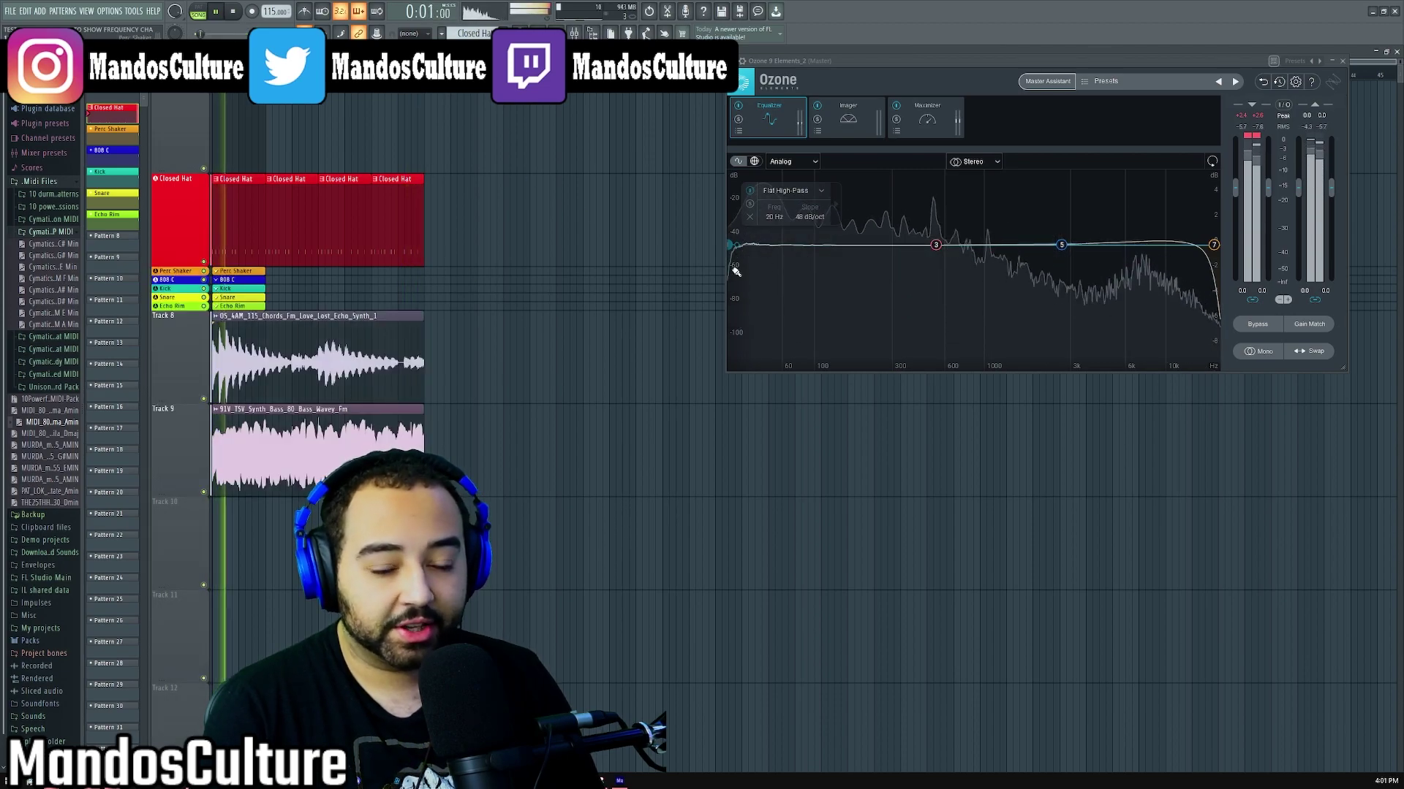
drag(732, 247, 732, 246)
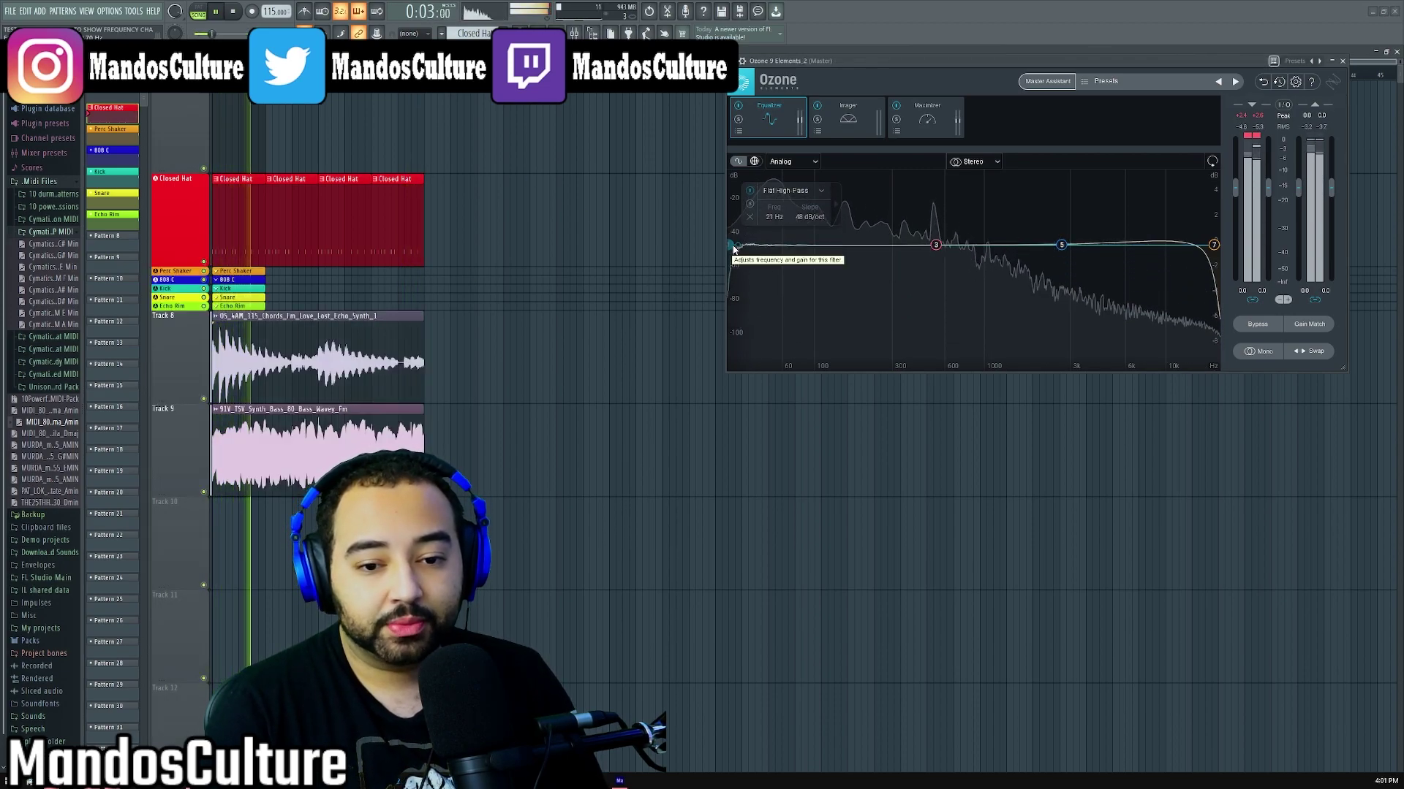
click(232, 12)
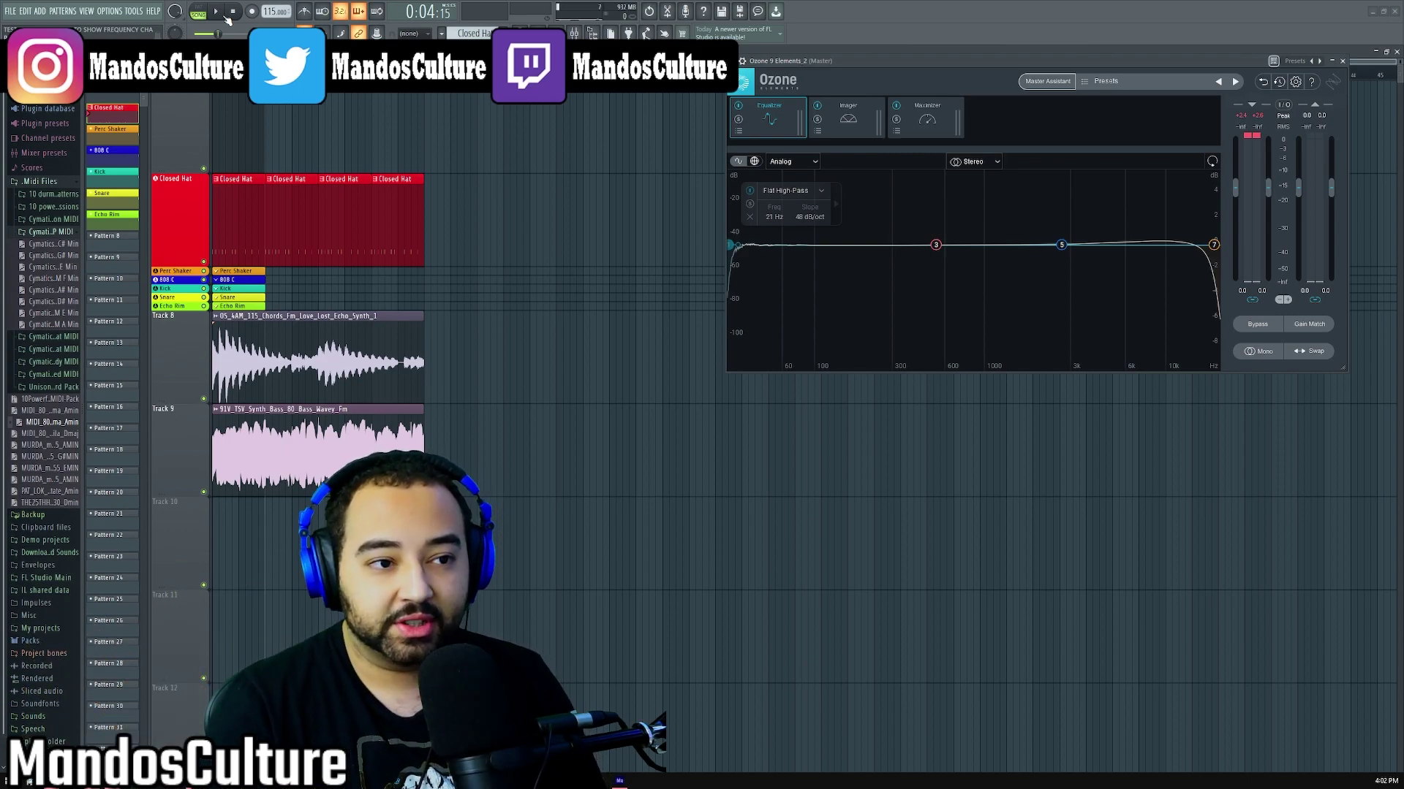
key(space)
mouse_move(732, 246)
mouse_down()
mouse_move(1094, 268)
mouse_move(731, 264)
mouse_up()
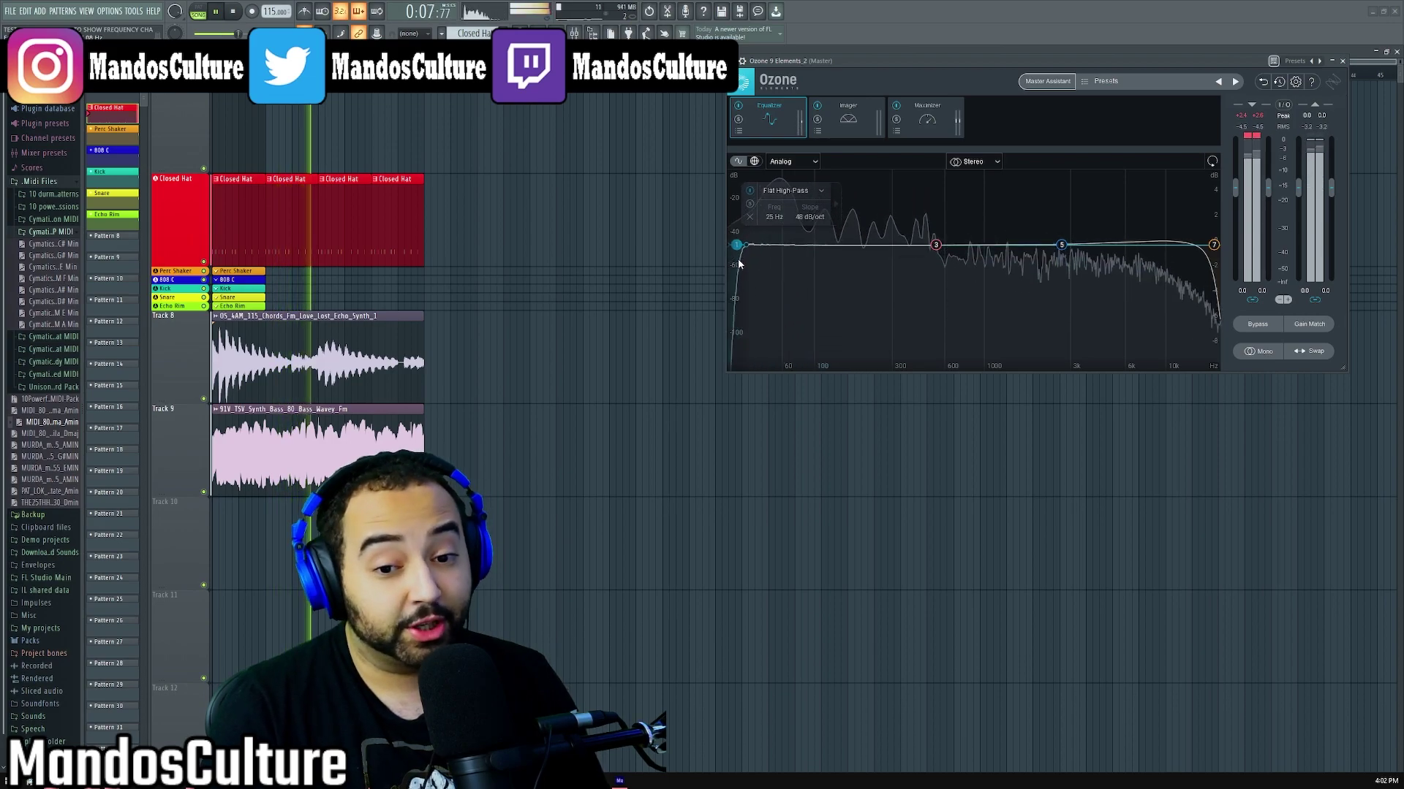
- Sweep the equalizer's low-pass cutoff down to about 327 Hz to hear only the lows, and return it to about 18765 Hz
click(1213, 246)
drag(1190, 251, 1098, 252)
drag(1053, 251, 898, 256)
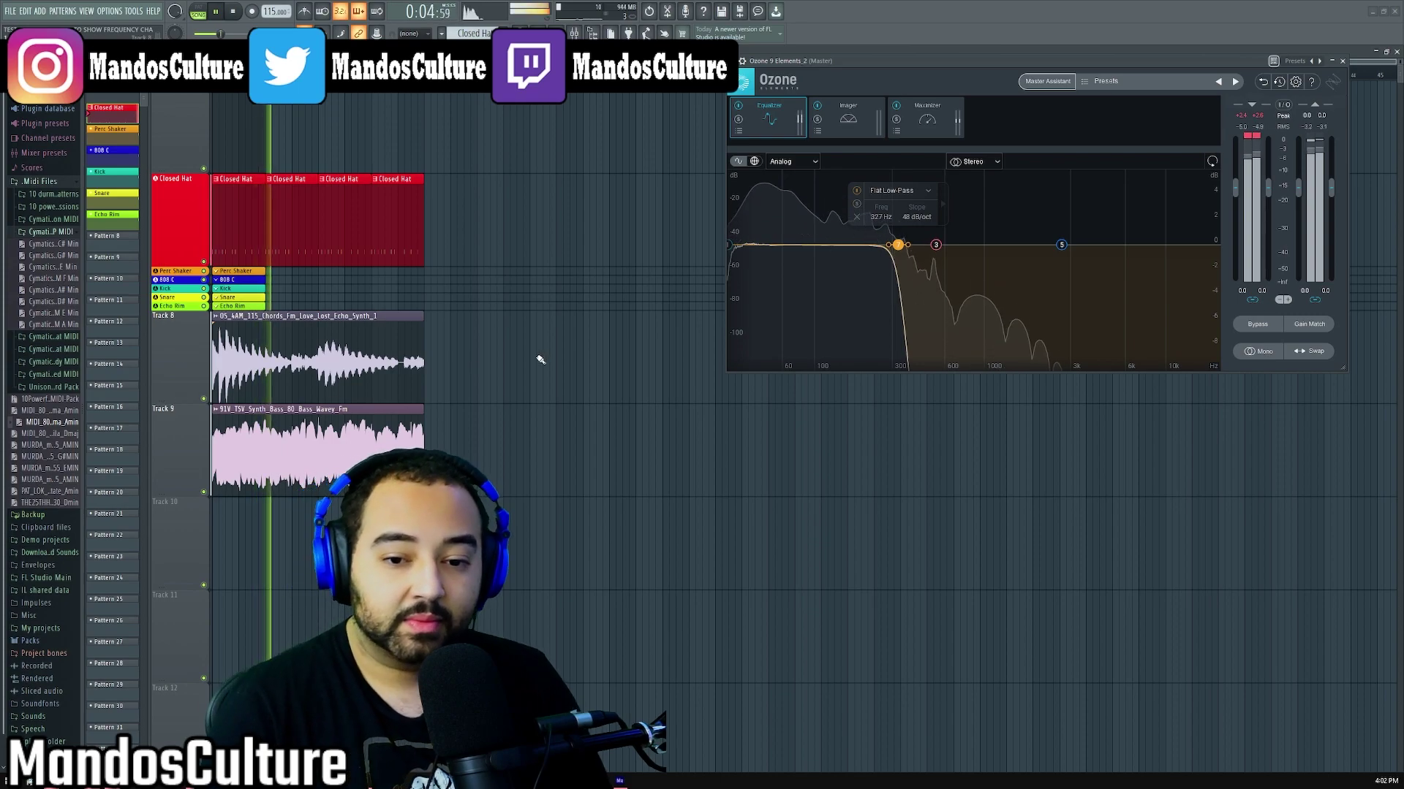
drag(898, 254, 1213, 245)
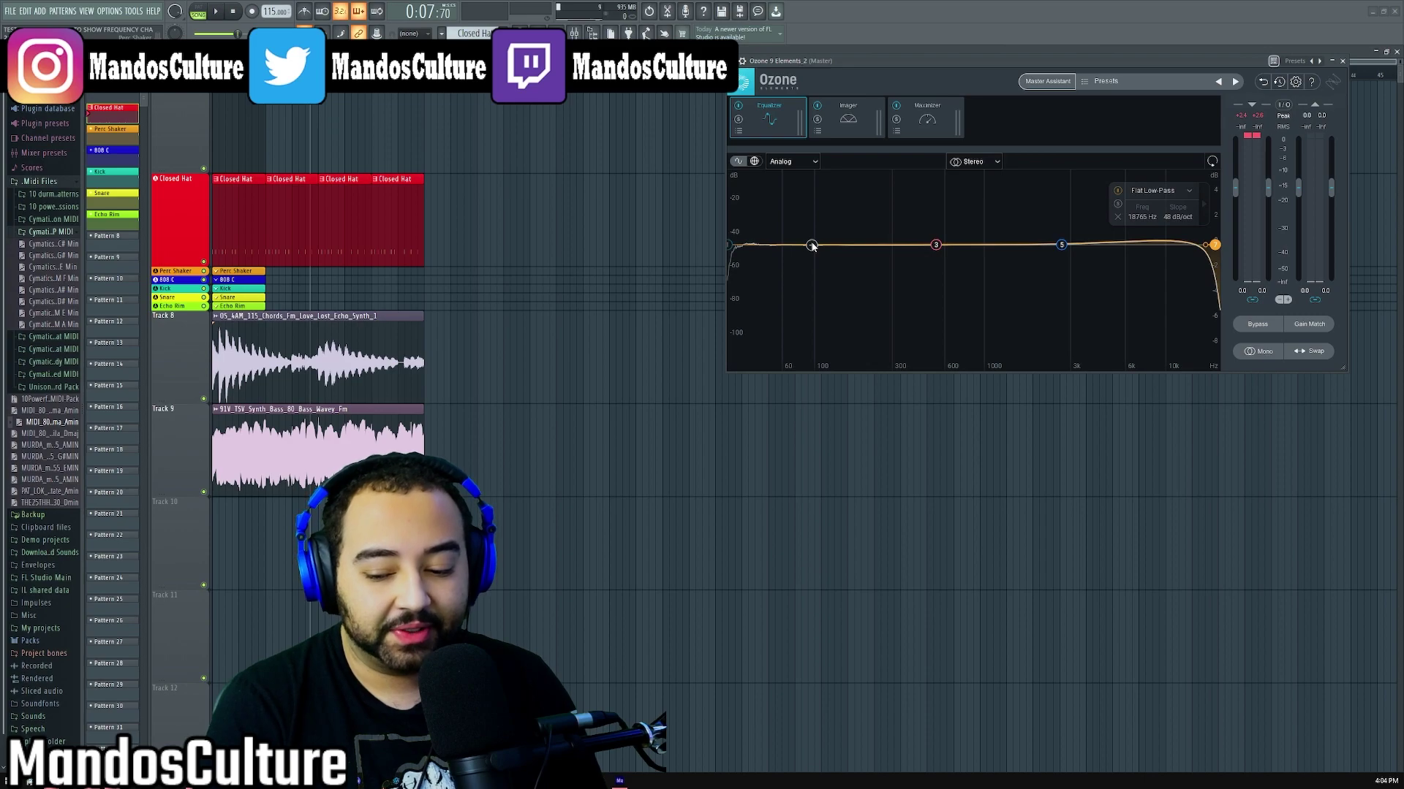
drag(811, 246, 816, 245)
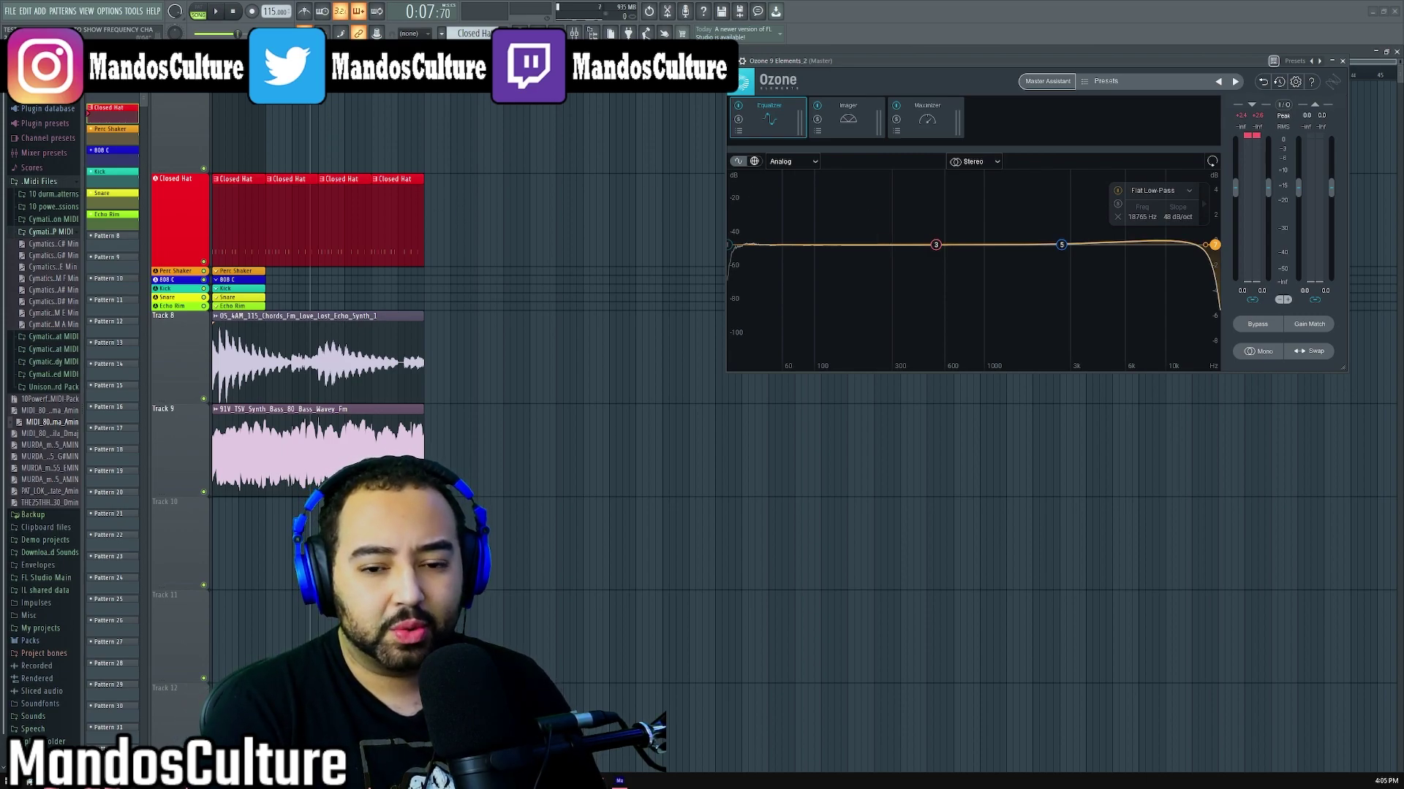
- Isolate the midrange during playback by moving EQ bands 1 and 2 up to the low mids and lowering the low-pass to about 5251 Hz
key(space)
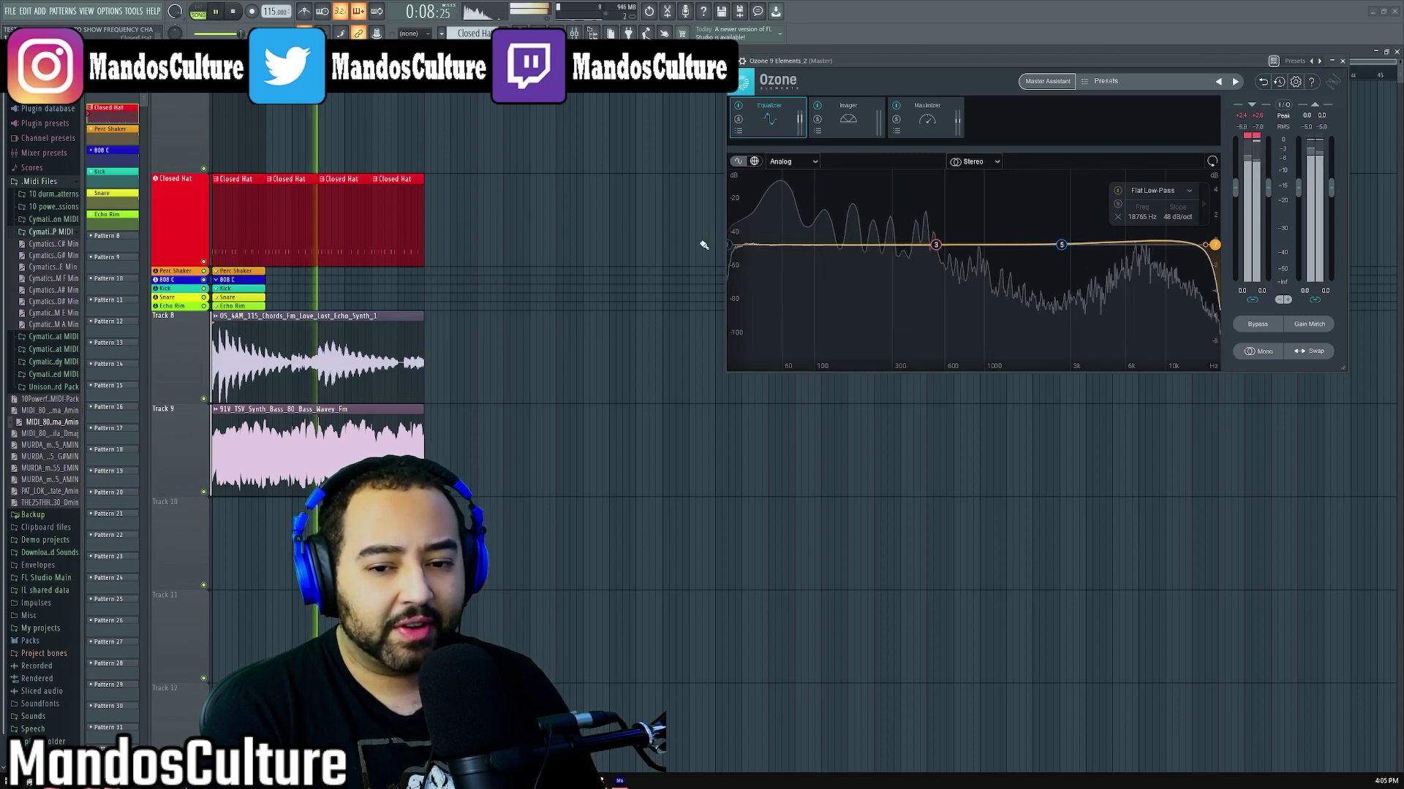
drag(738, 247, 903, 246)
drag(745, 245, 915, 290)
drag(1214, 245, 1115, 296)
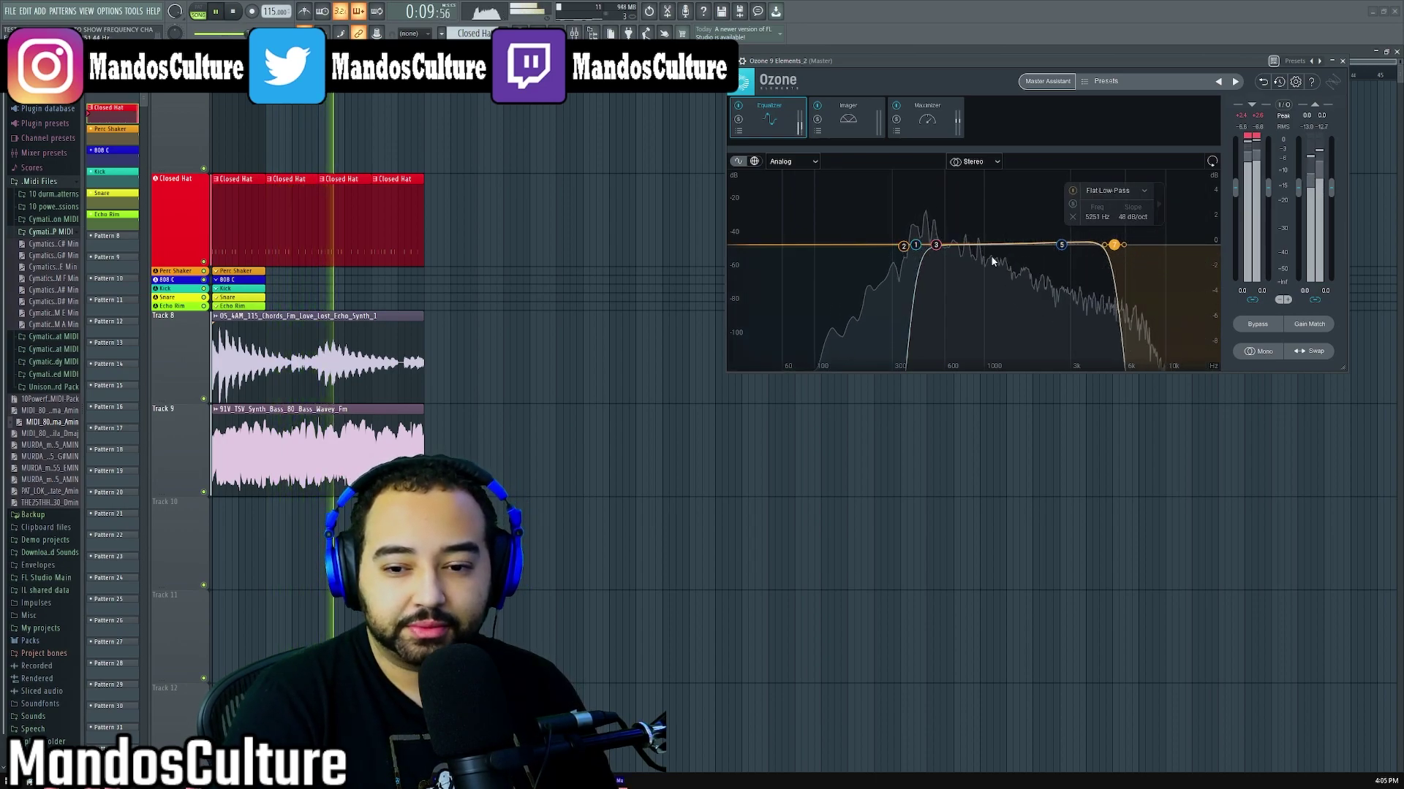
- Cut the band 3 bell by about 4.5 dB near 576 Hz and raise the high-pass cutoff to about 534 Hz
drag(937, 246, 944, 304)
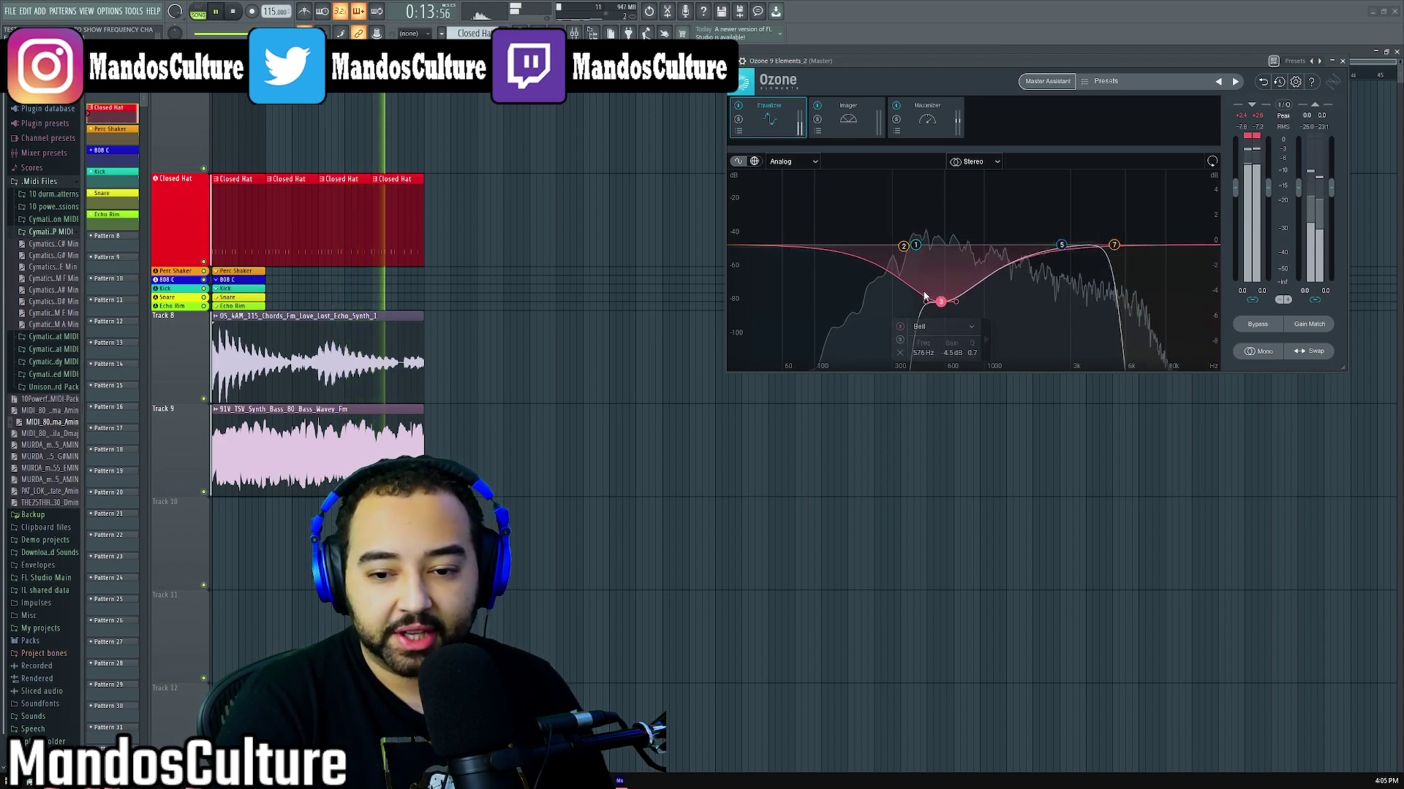
drag(915, 245, 937, 252)
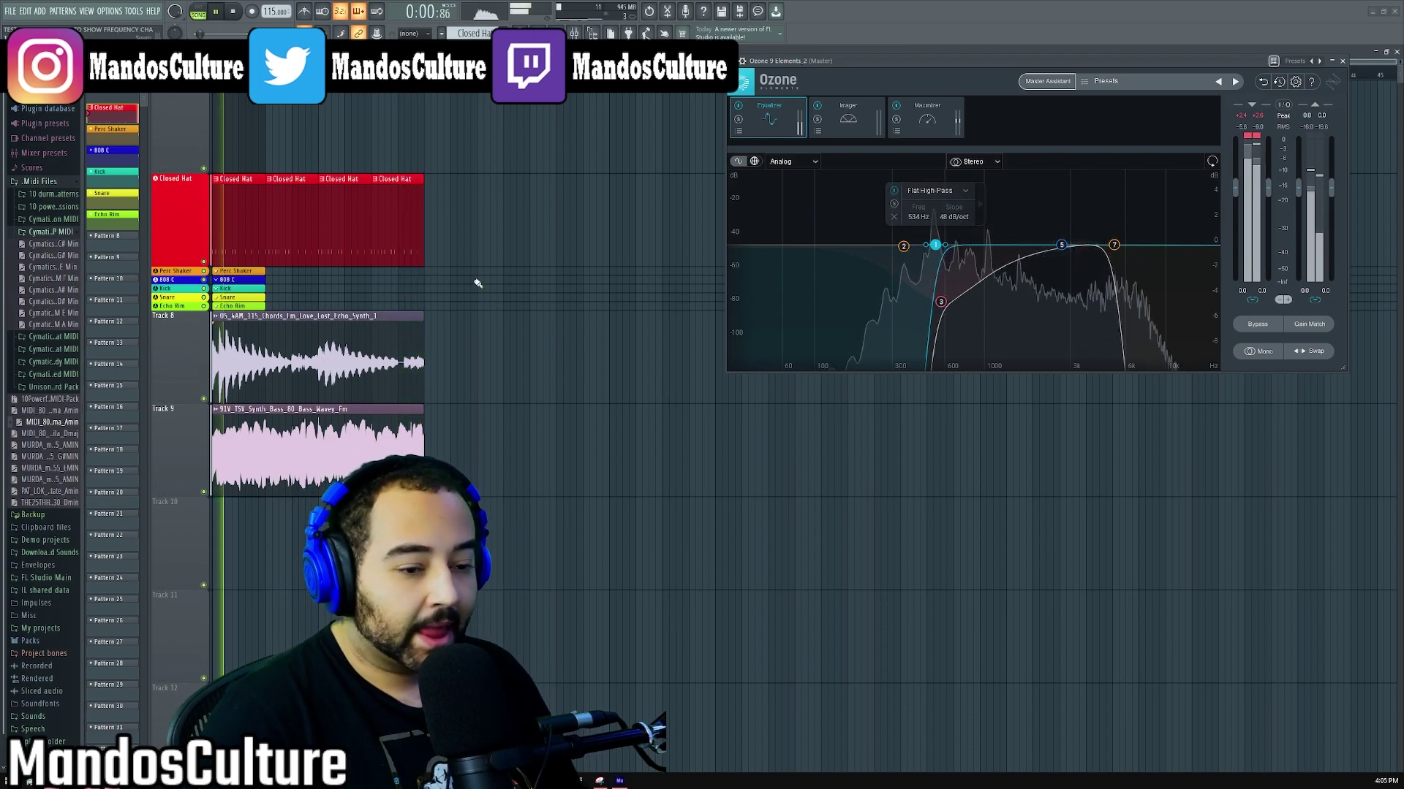
- Widen the EQ range with a high-pass near 46 Hz, a -0.4 dB bell near 605 Hz and a 12 dB/oct low-pass near 14429 Hz
drag(935, 251, 768, 252)
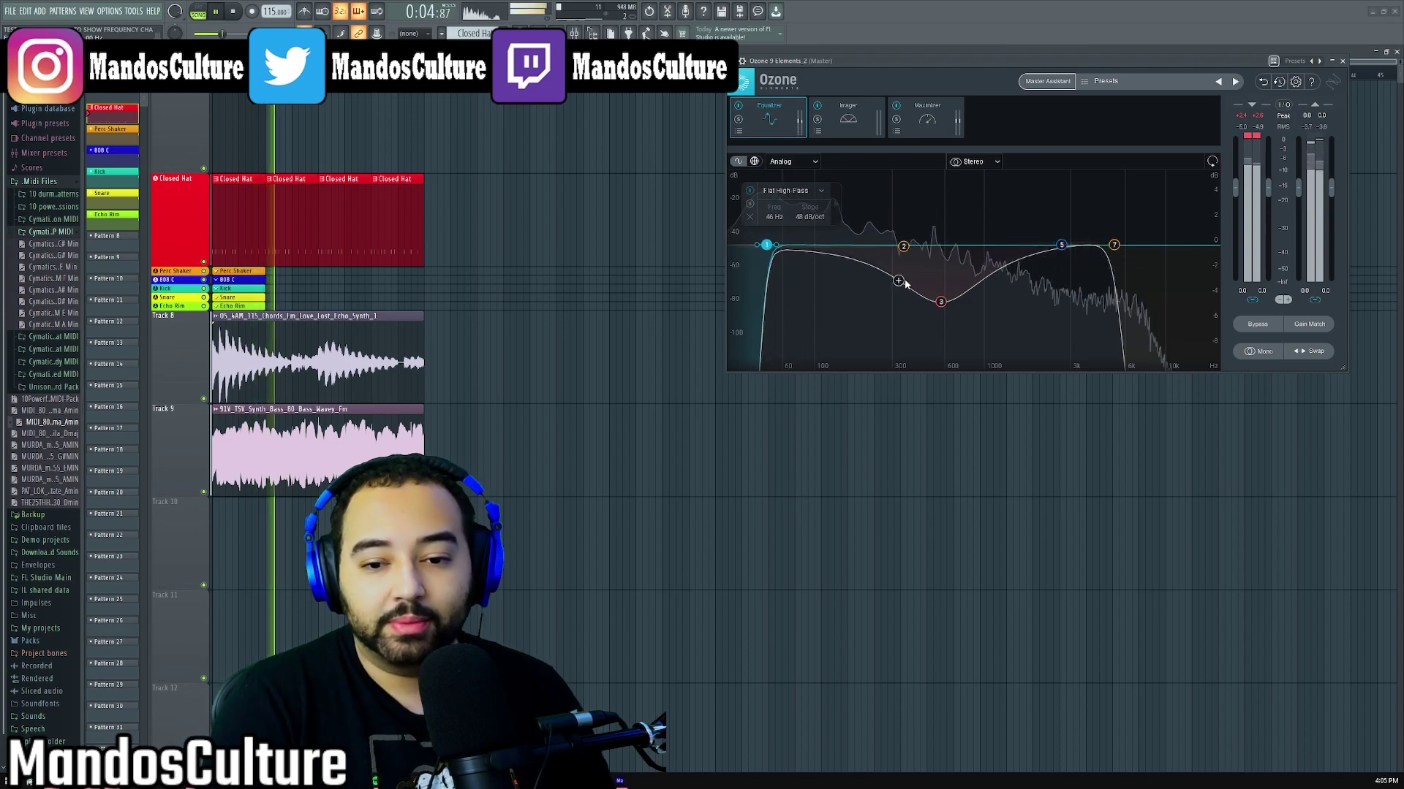
drag(941, 301, 946, 251)
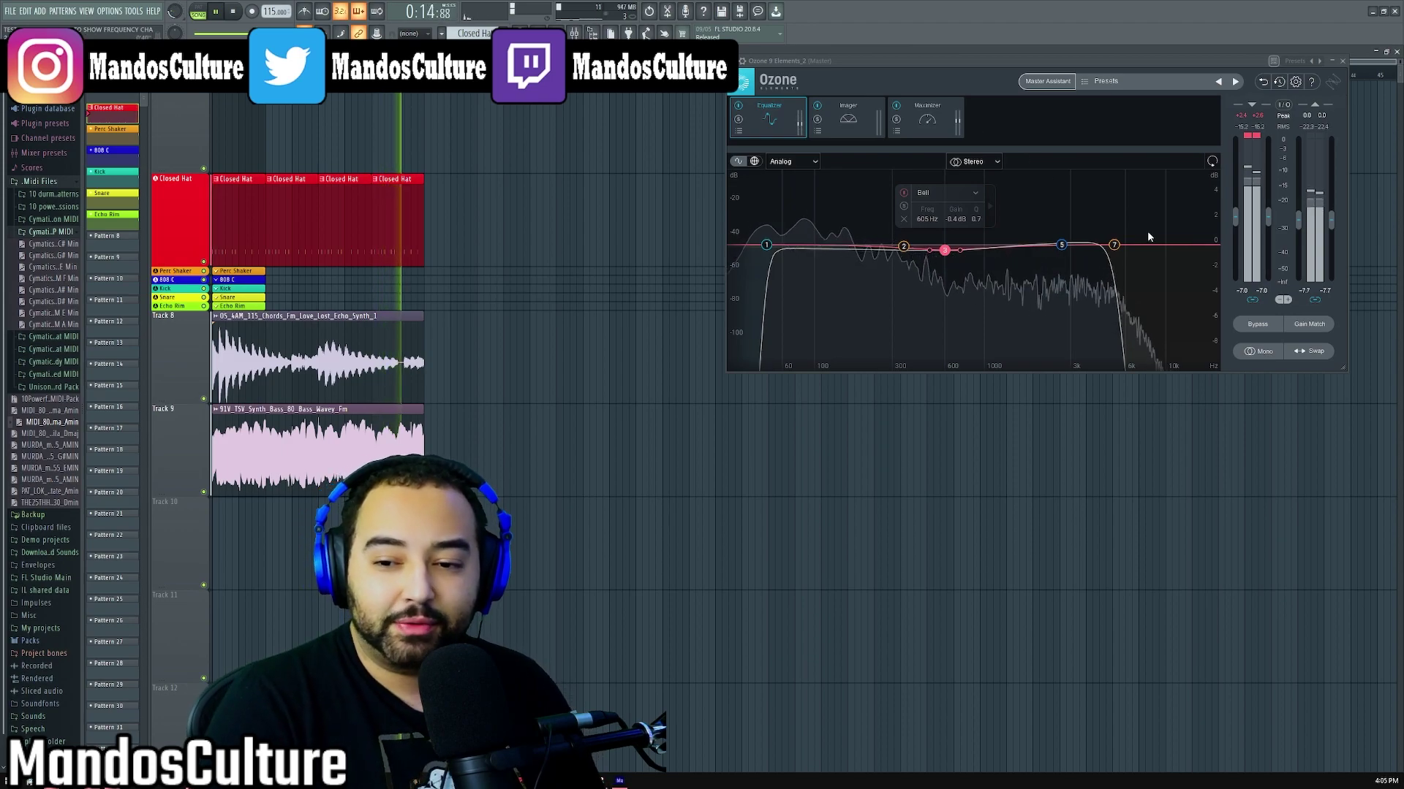
drag(1114, 245, 1192, 256)
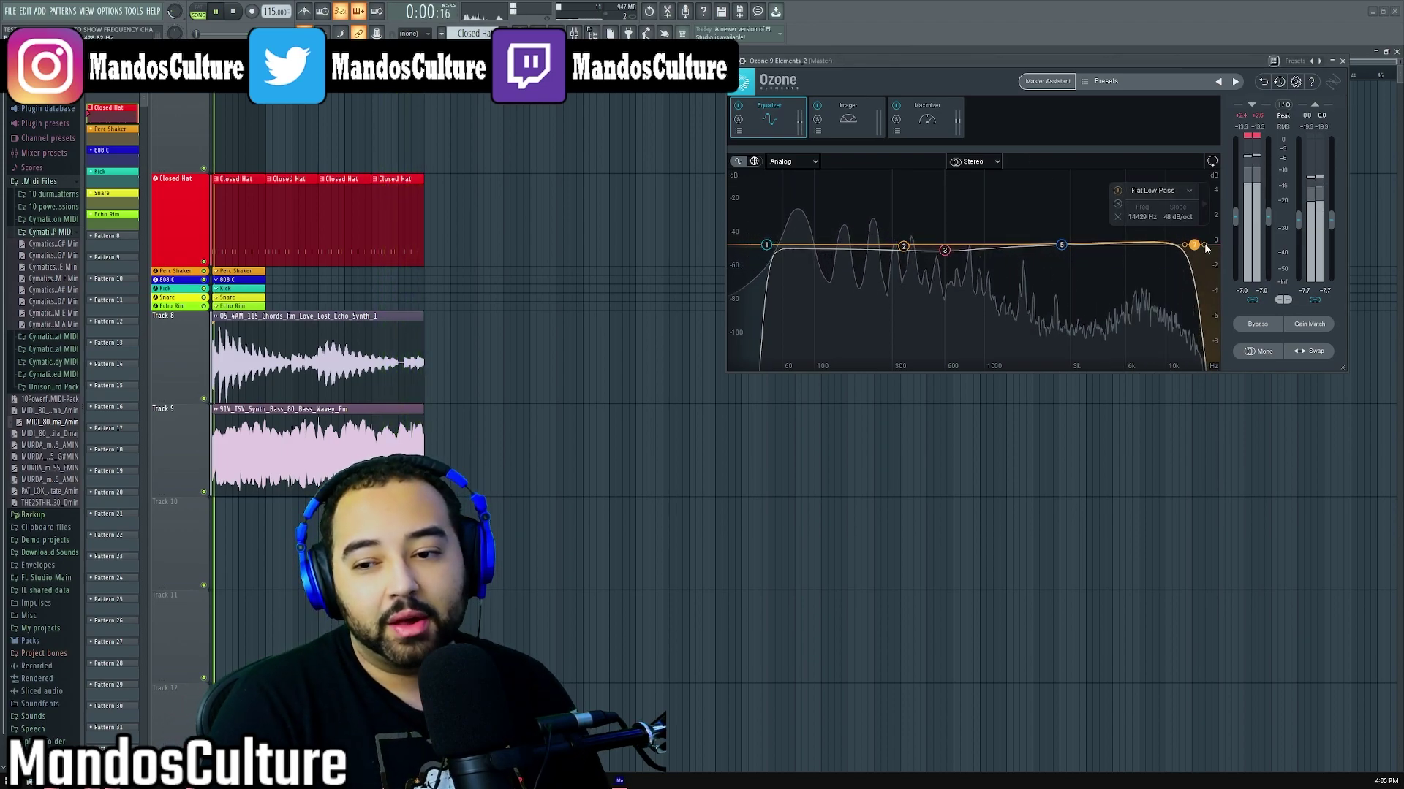
scroll(1210, 255, down, 3)
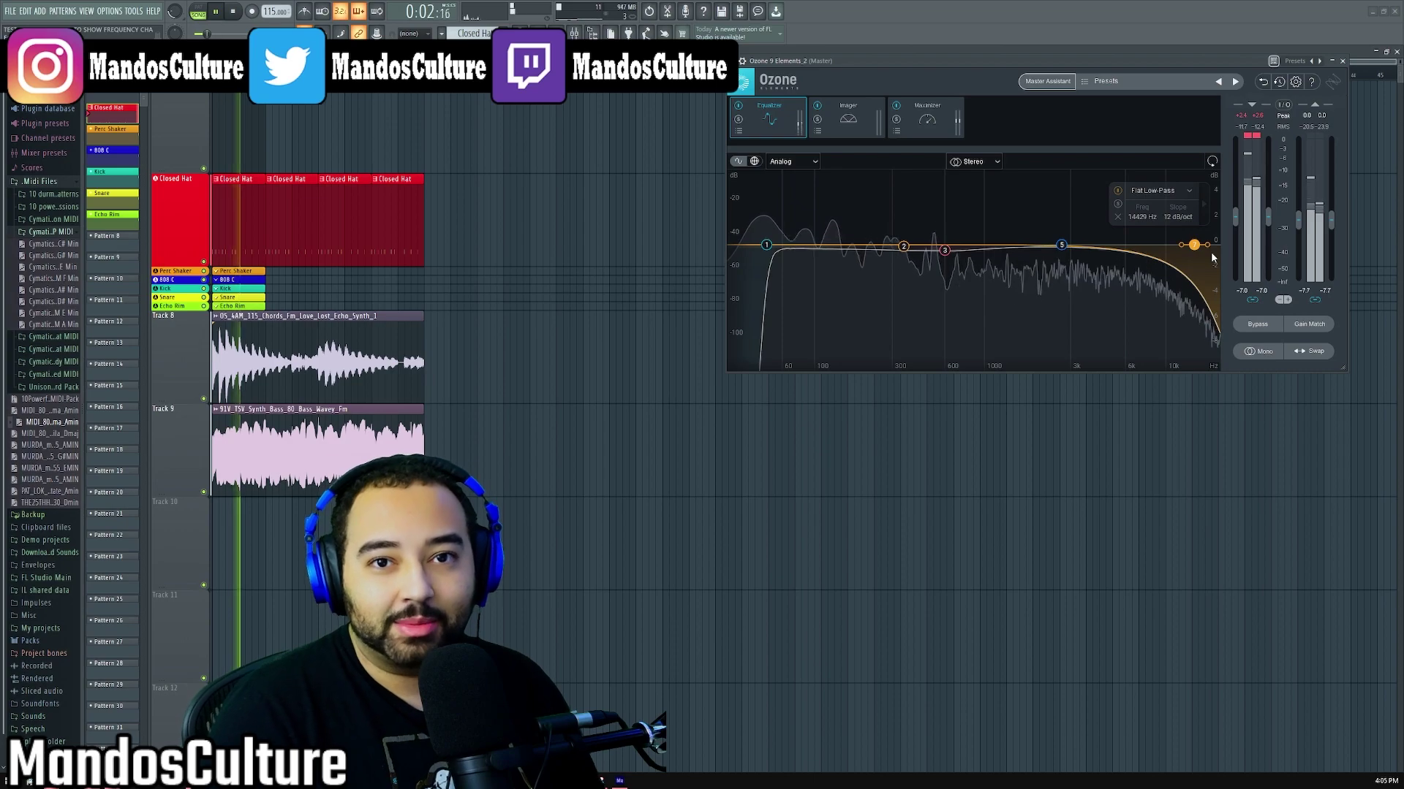